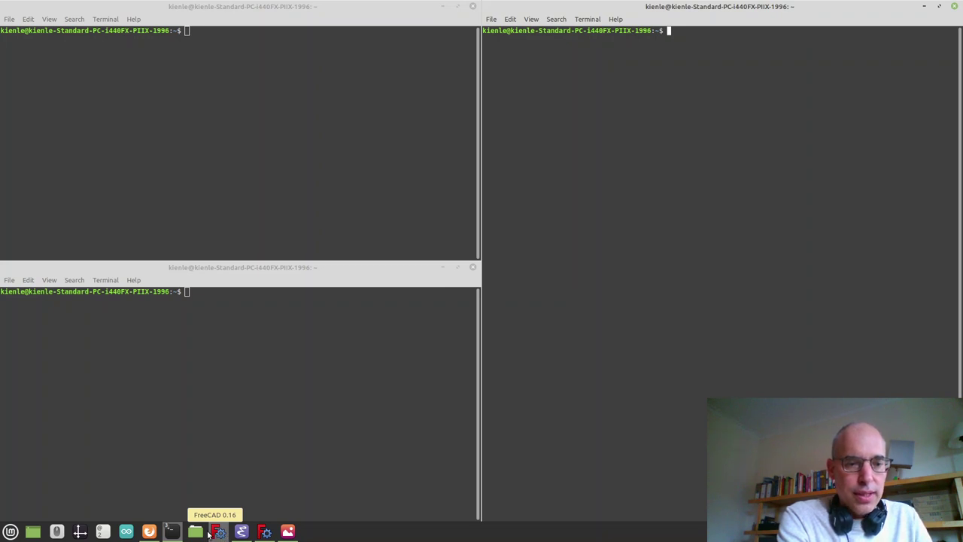
Bring the Firefox window with the Open Source Ecology main page to the front.
left_click(154, 532)
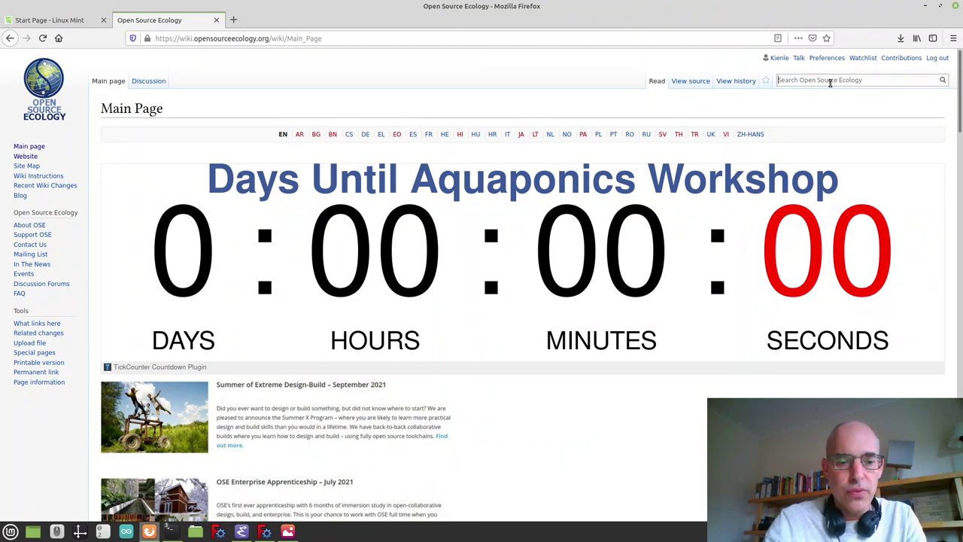
Search the wiki for 'FreeCAD Badge' and scroll down to its Links section.
type("Free")
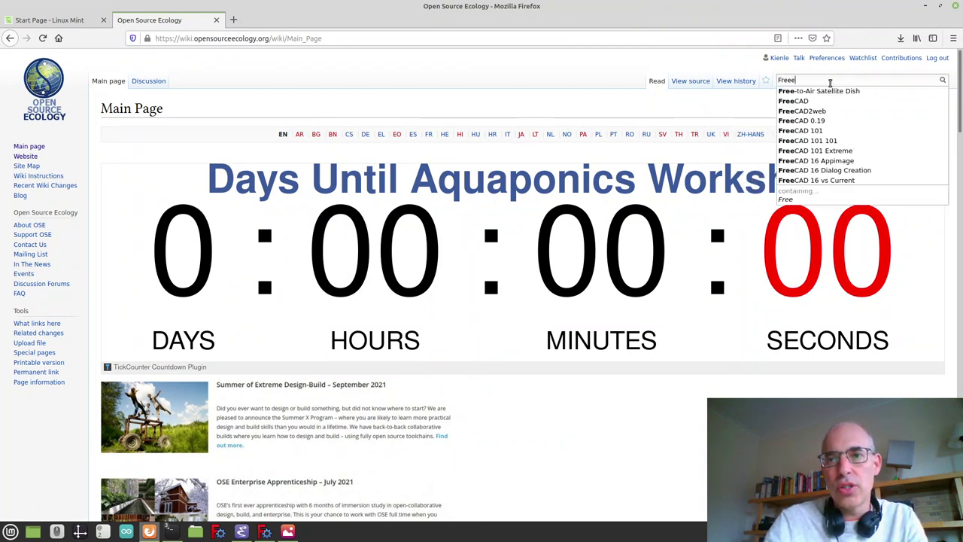
type("CA")
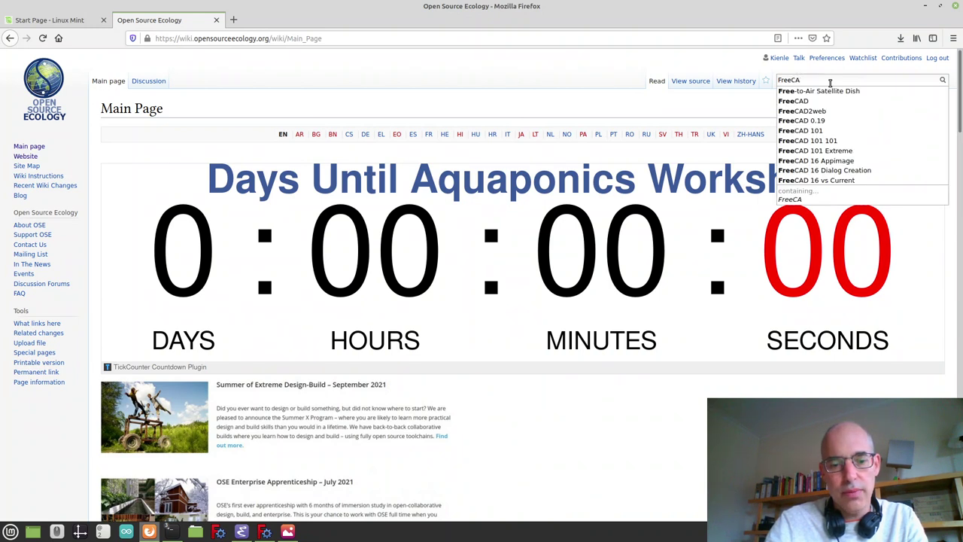
type("D Bad")
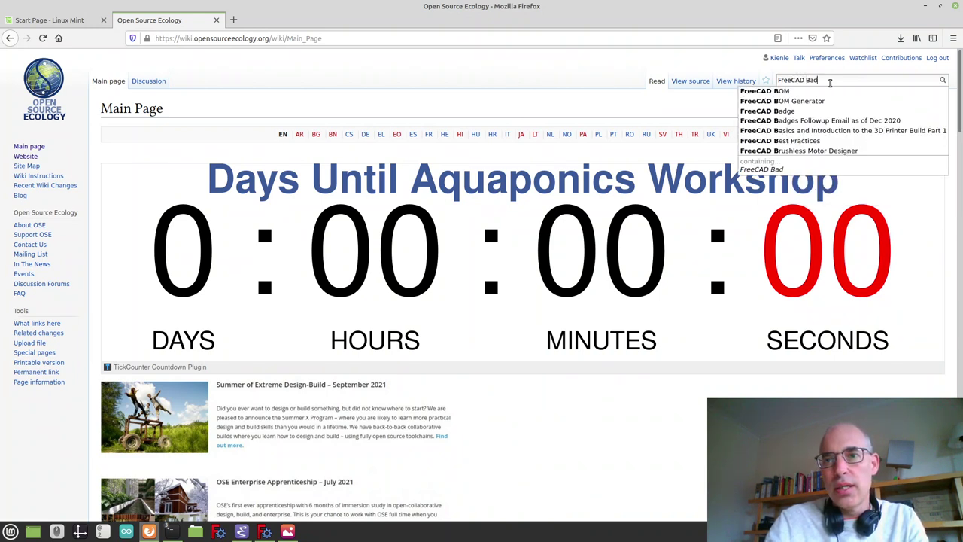
type("ge")
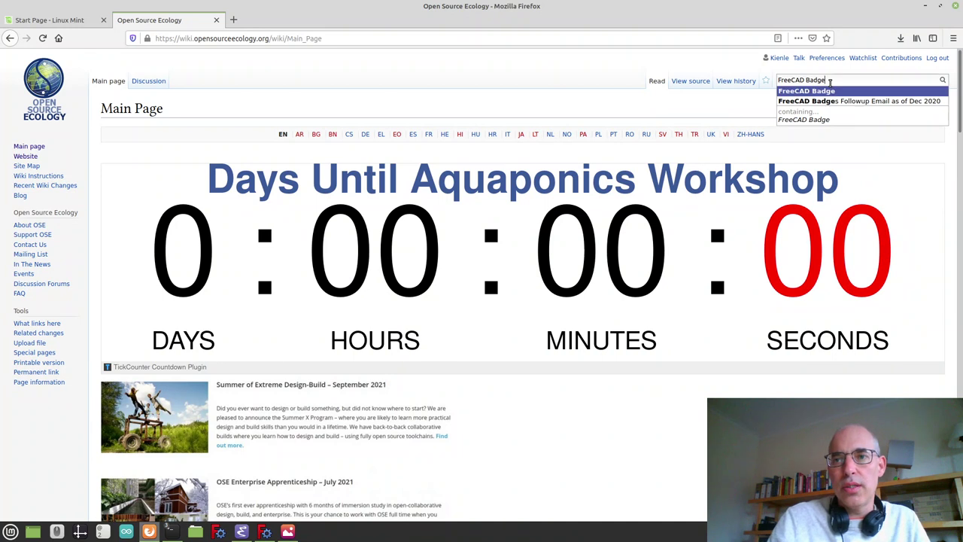
key("Return")
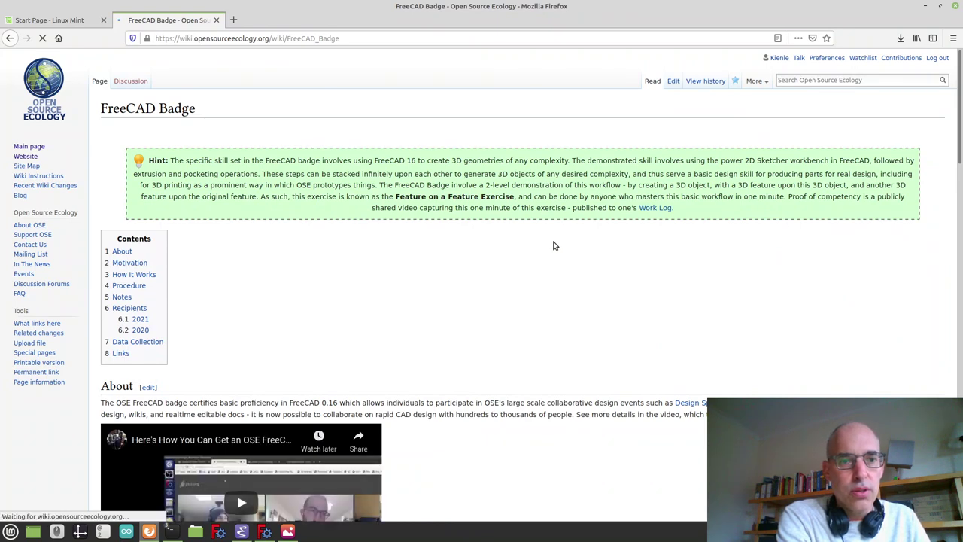
scroll(557, 243, "down", 5)
scroll(554, 245, "down", 7)
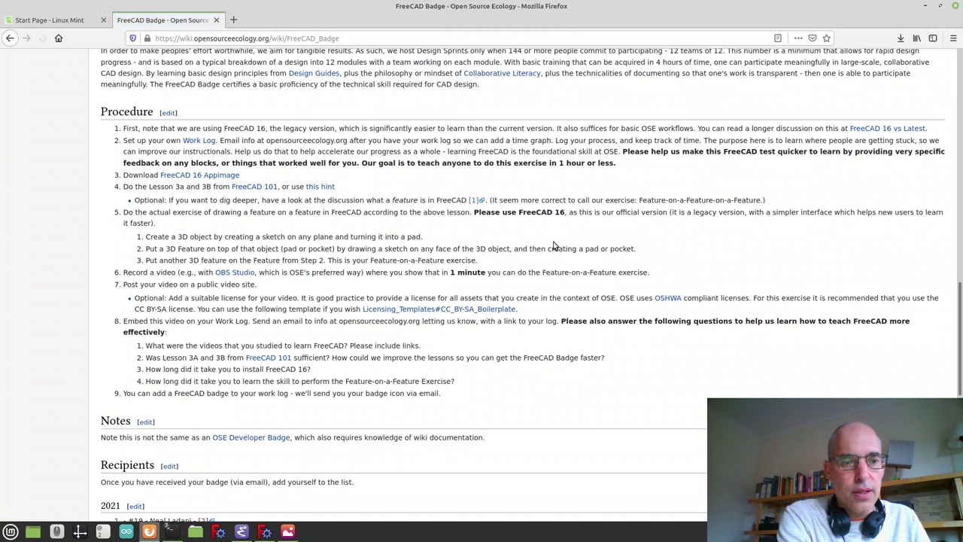
scroll(555, 245, "down", 6)
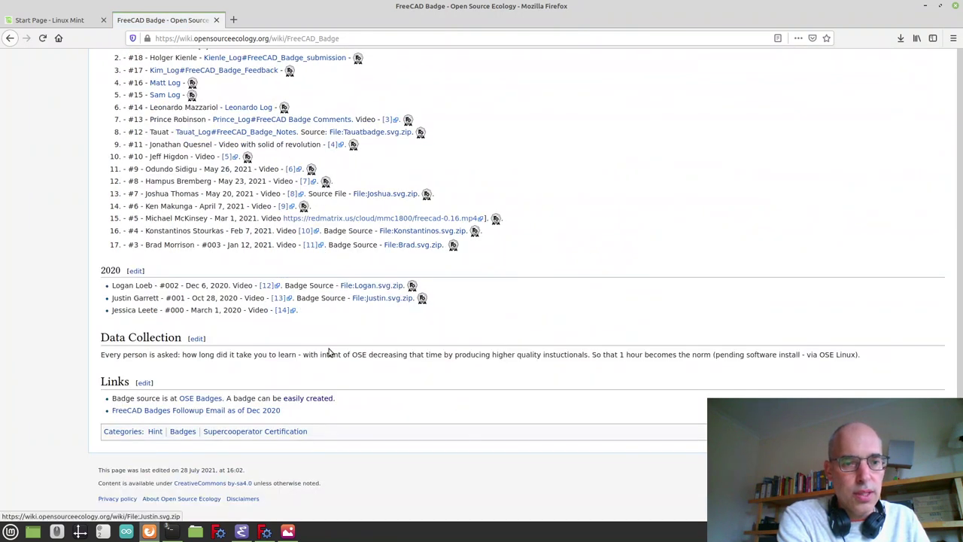
Download Badge-freecad-simplified.svg.zip from the badge instructions and open it in Archive Manager.
left_click(320, 404)
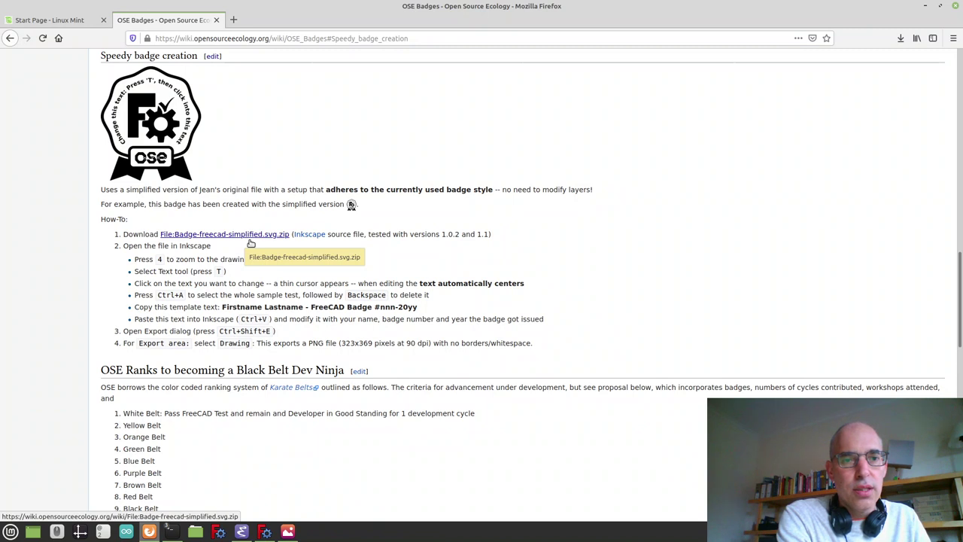
left_click(249, 238)
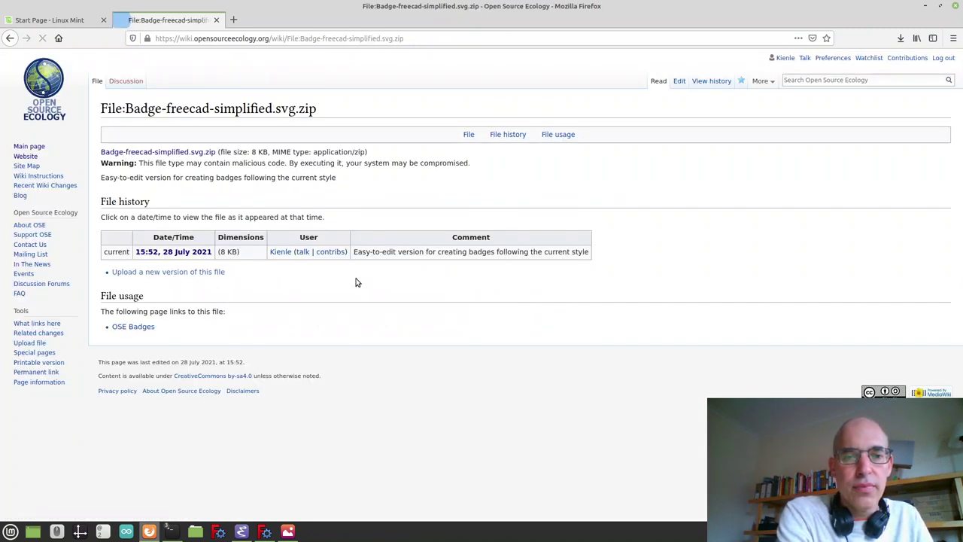
left_click(128, 152)
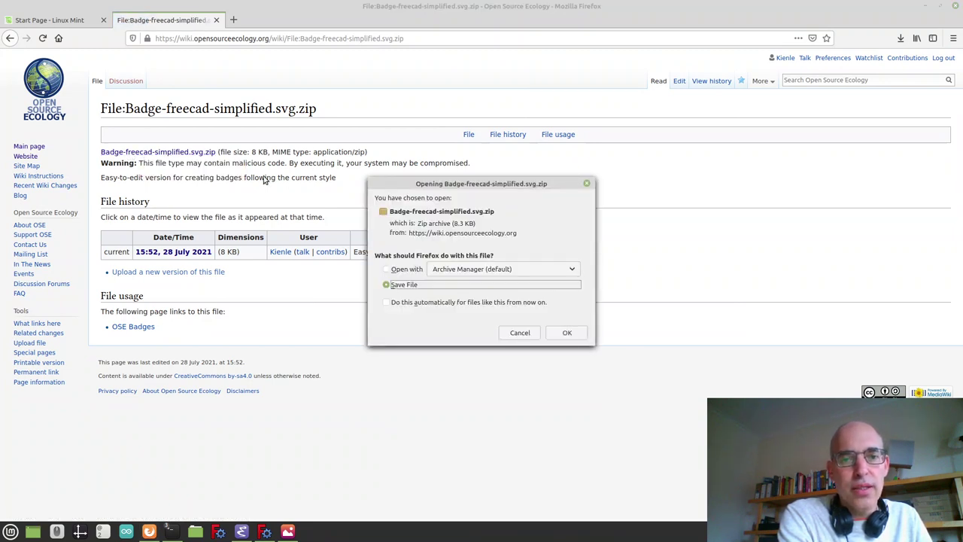
left_click(386, 269)
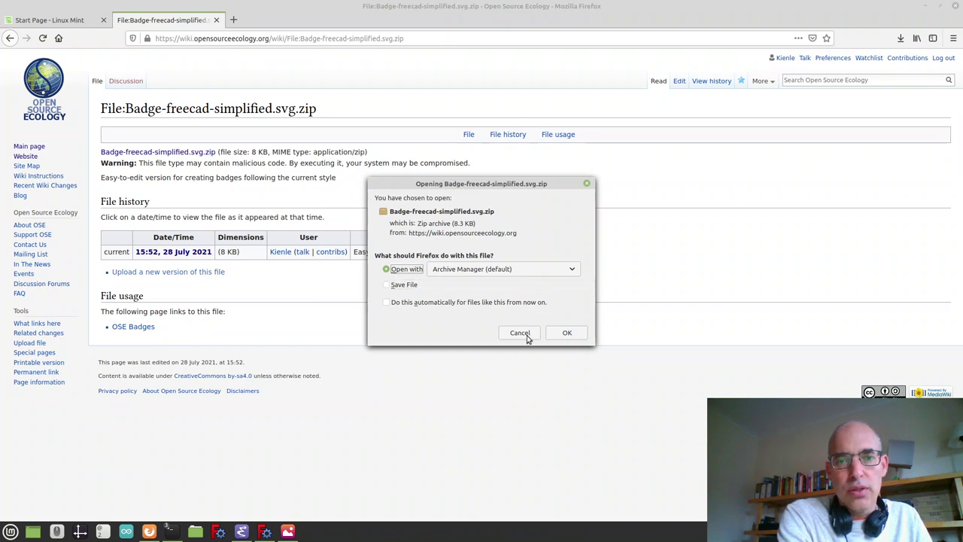
left_click(566, 334)
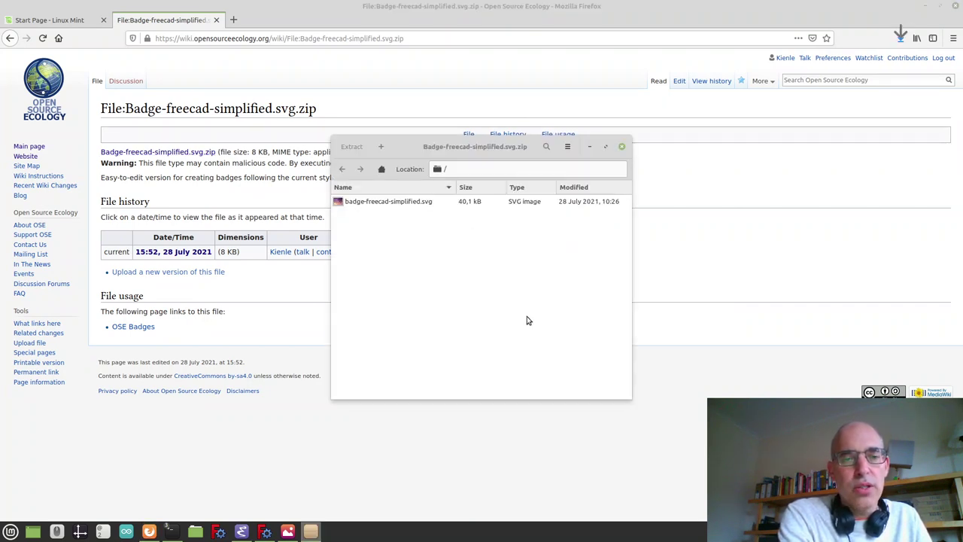
Preview badge-freecad-simplified.svg from the archive, then minimize the image viewer.
left_click(419, 204)
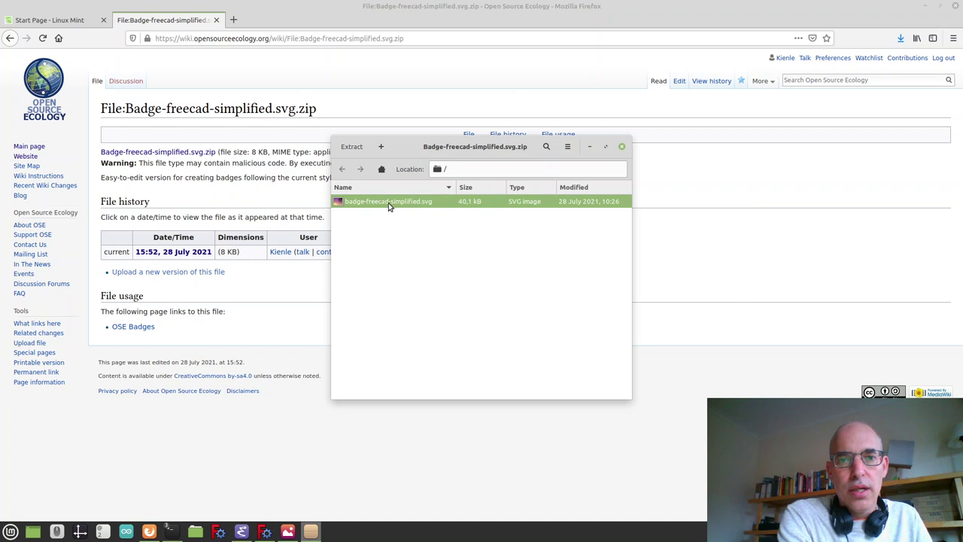
double_click(389, 204)
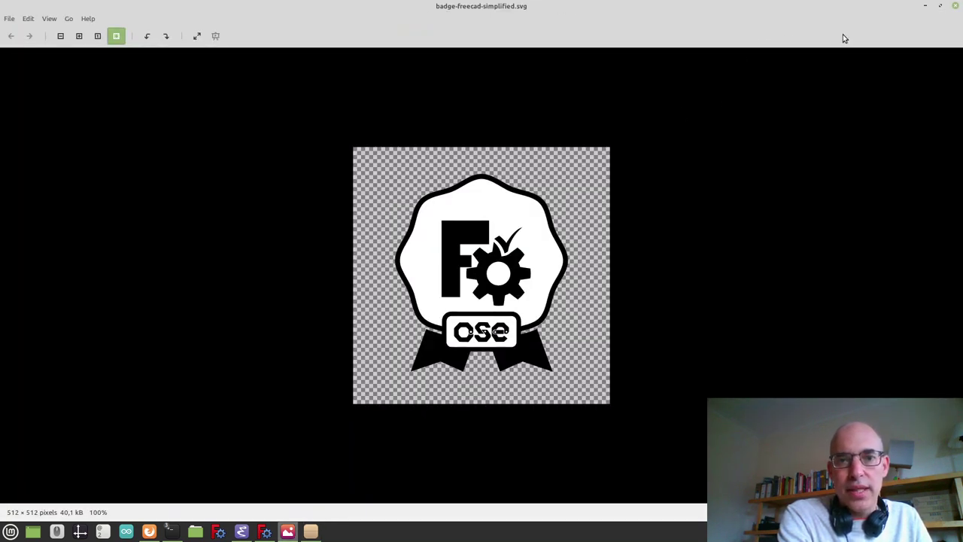
left_click(923, 7)
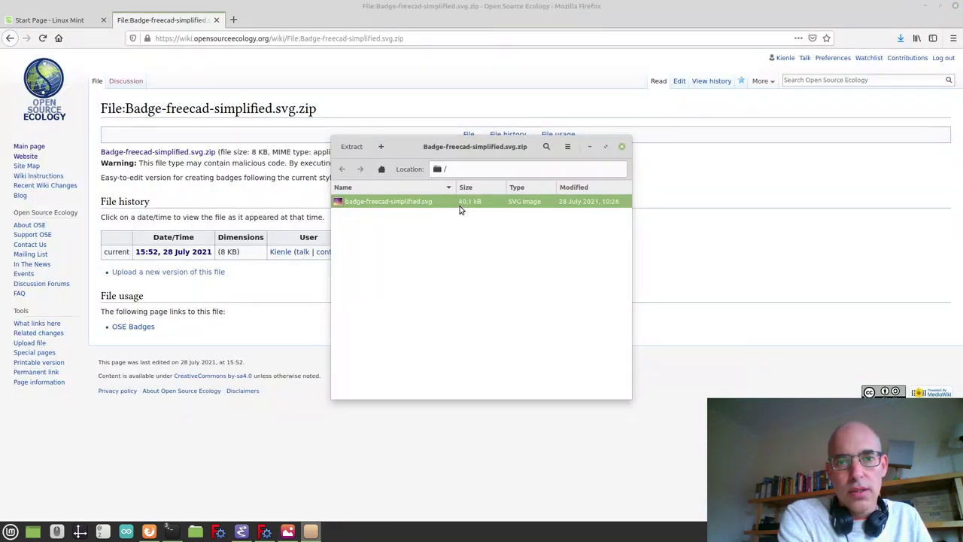
Extract the archive into the Downloads folder and dismiss the completion message.
left_click(352, 147)
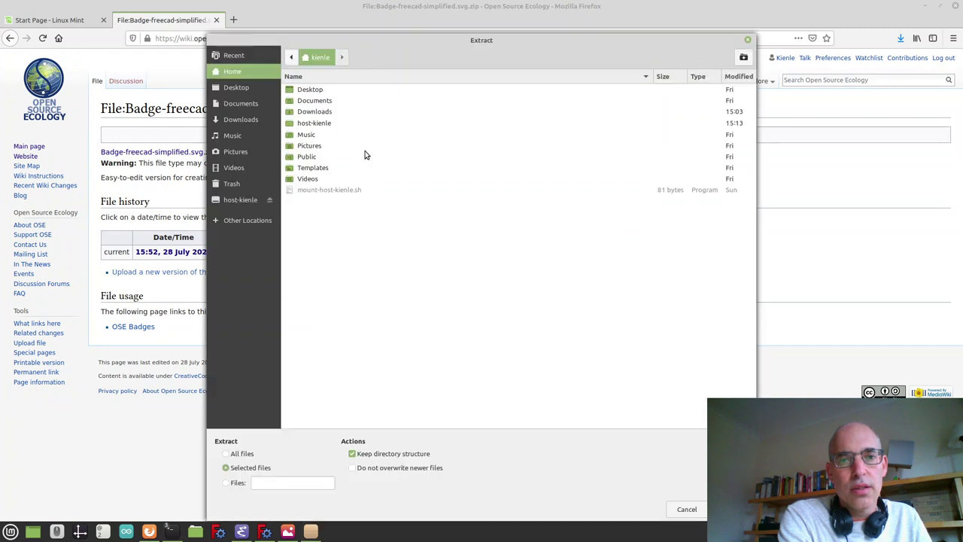
double_click(334, 113)
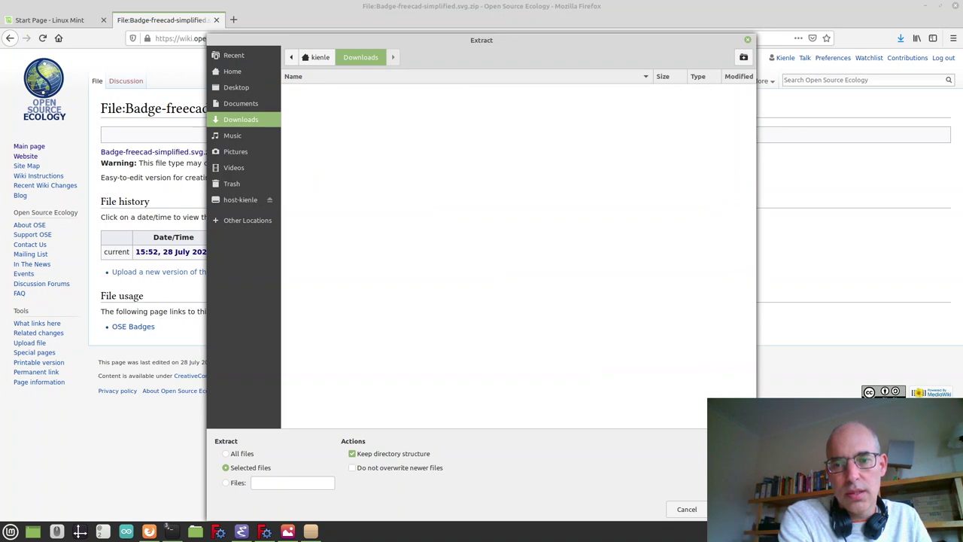
left_click(733, 508)
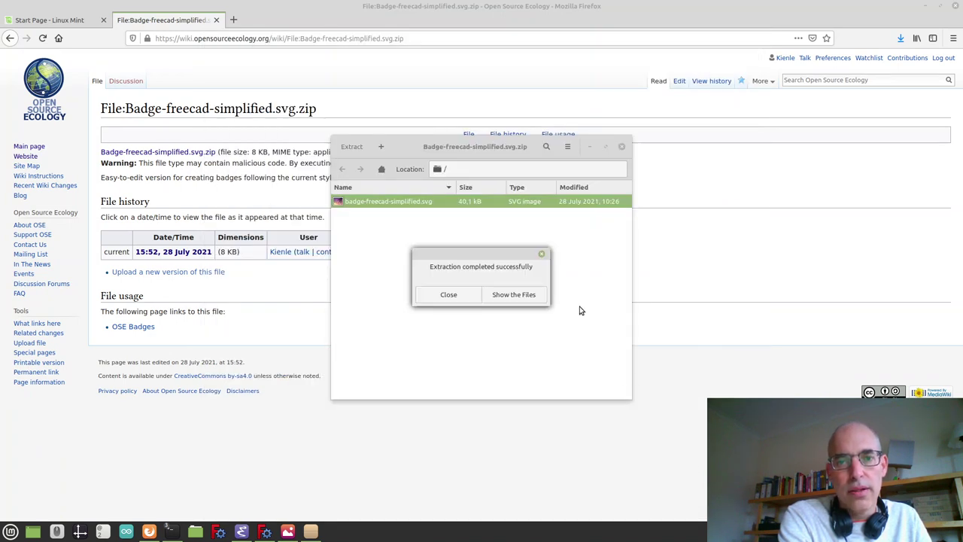
left_click(518, 297)
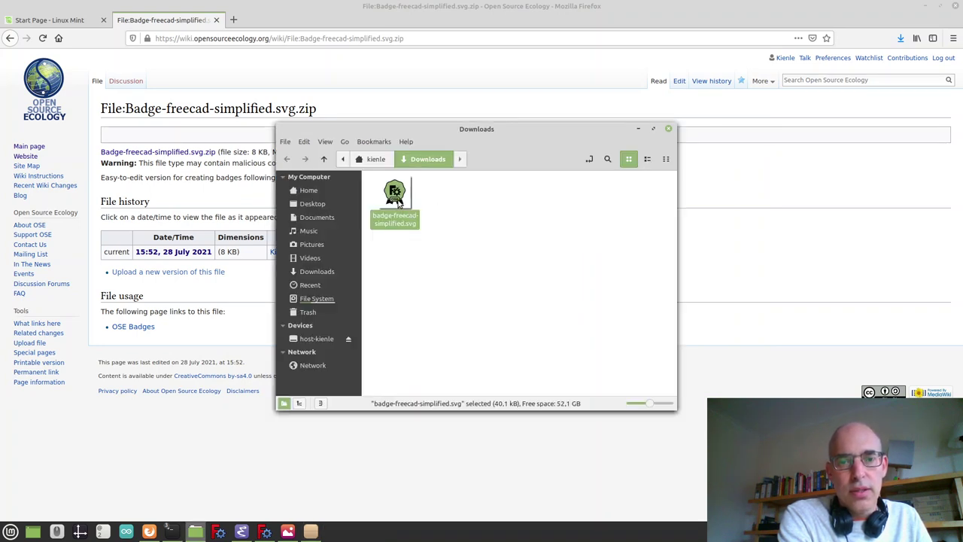
Open badge-freecad-simplified.svg from Downloads with Inkscape.
right_click(399, 199)
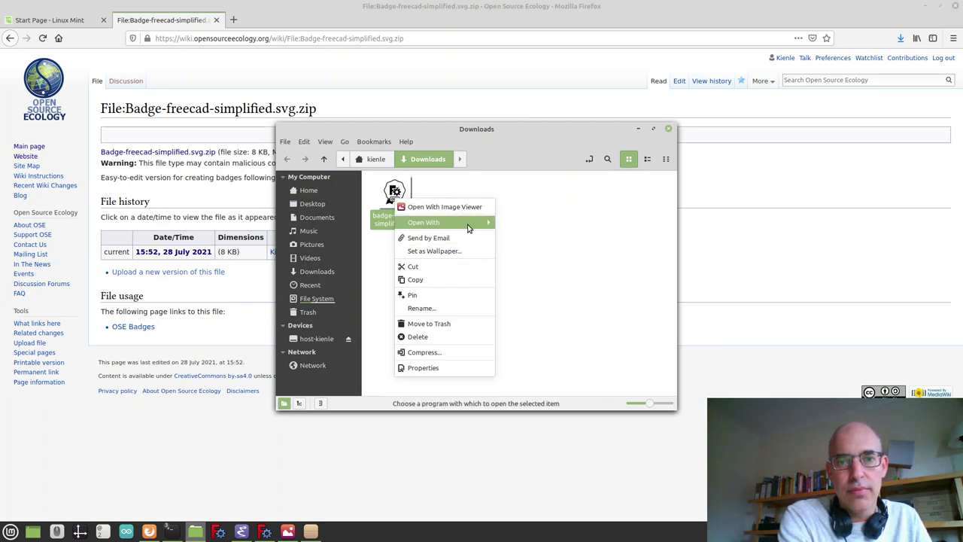
mouse_move(470, 224)
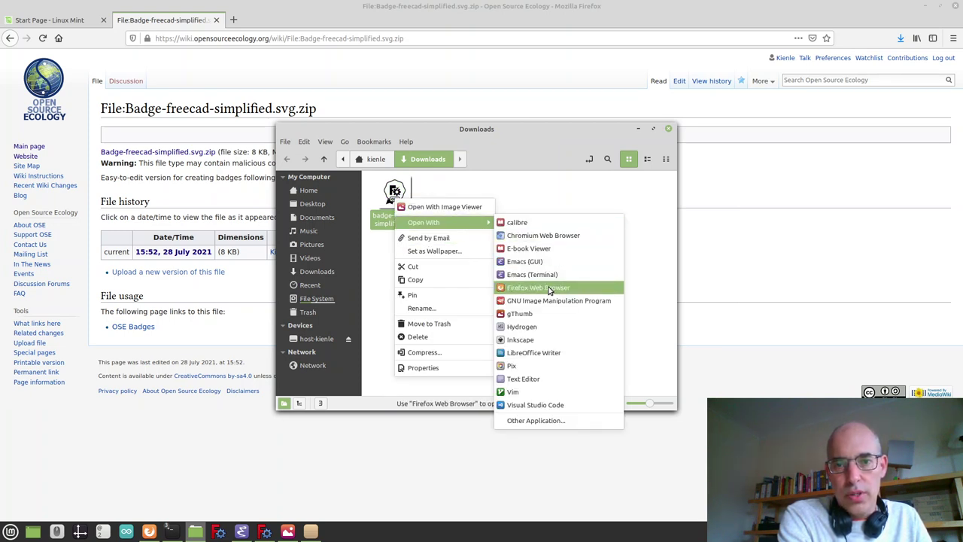
left_click(528, 343)
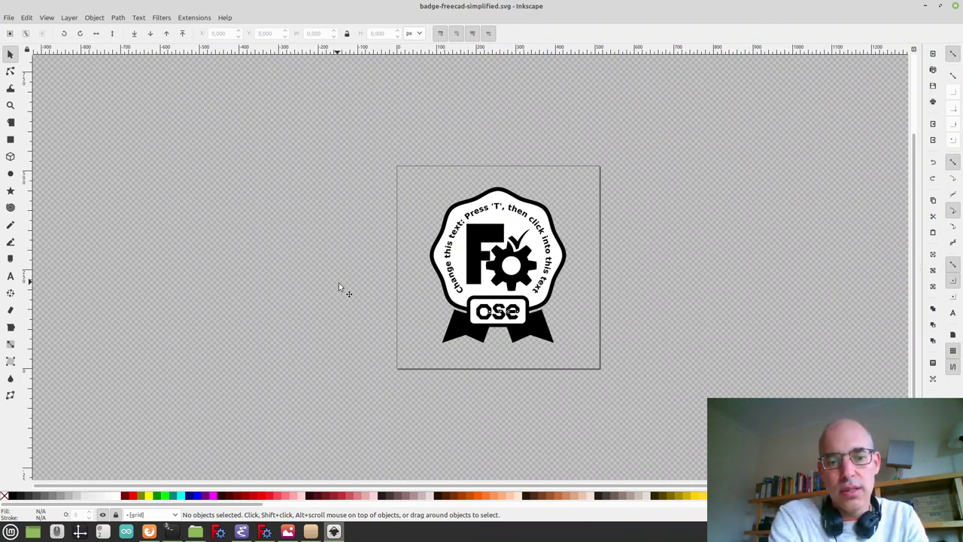
Zoom the badge to fit and inspect the curved placeholder text with the Text tool, changing nothing.
key("4")
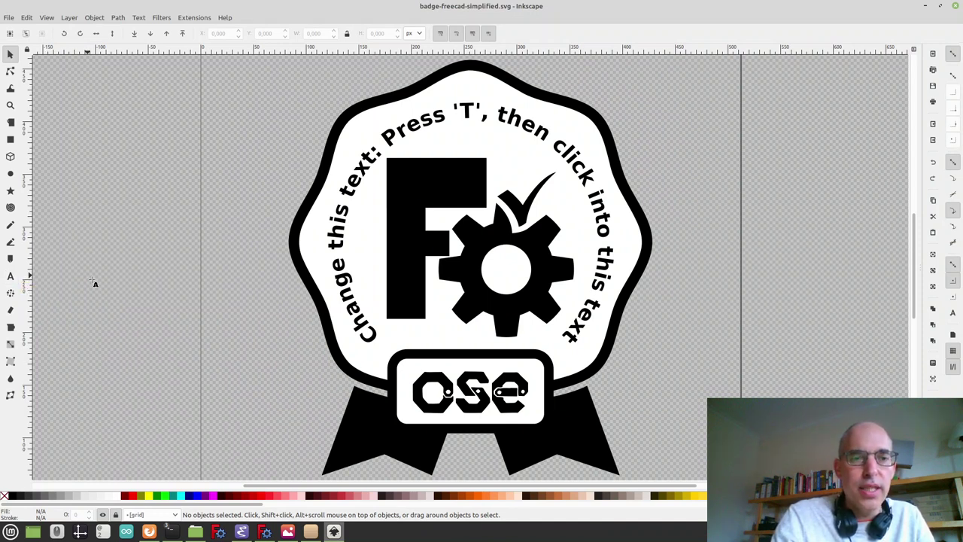
key("t")
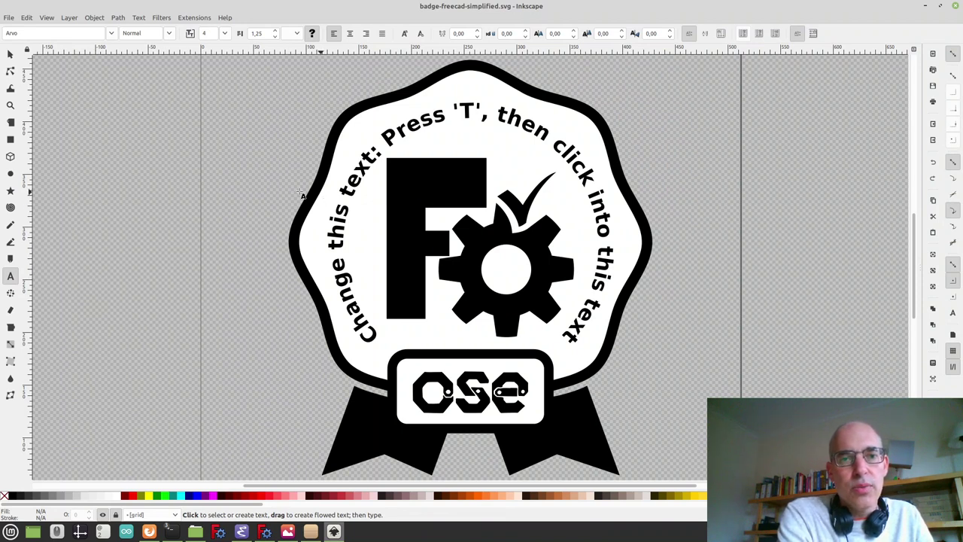
left_click(347, 218)
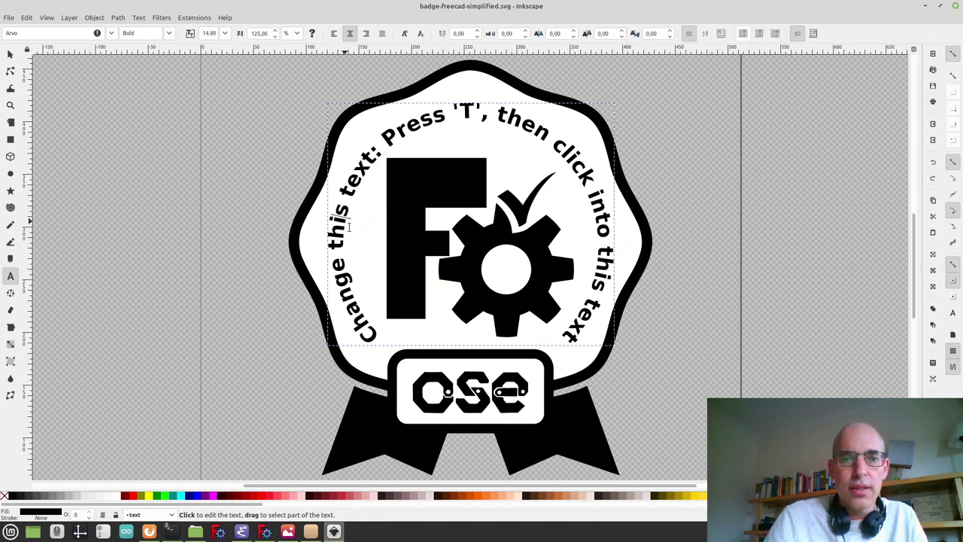
left_click(348, 227)
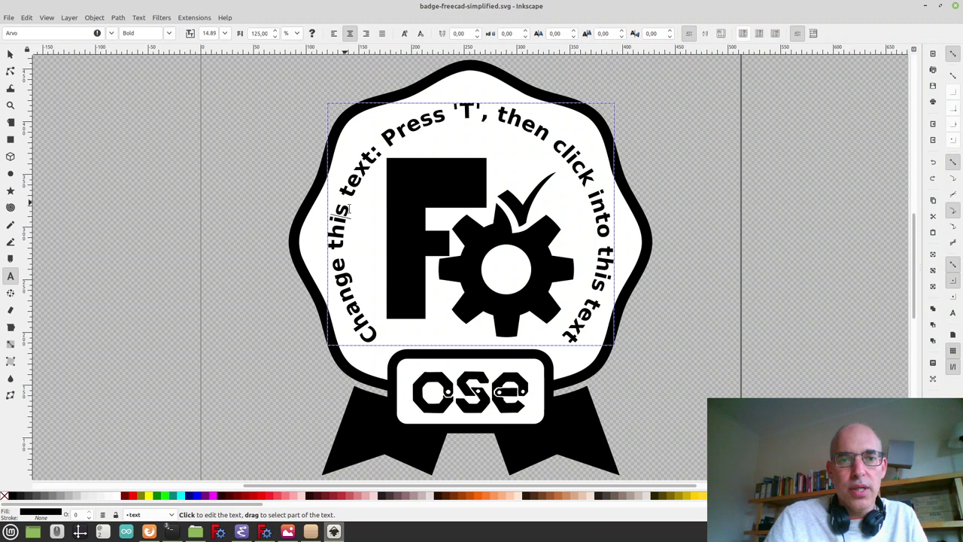
left_click(356, 210)
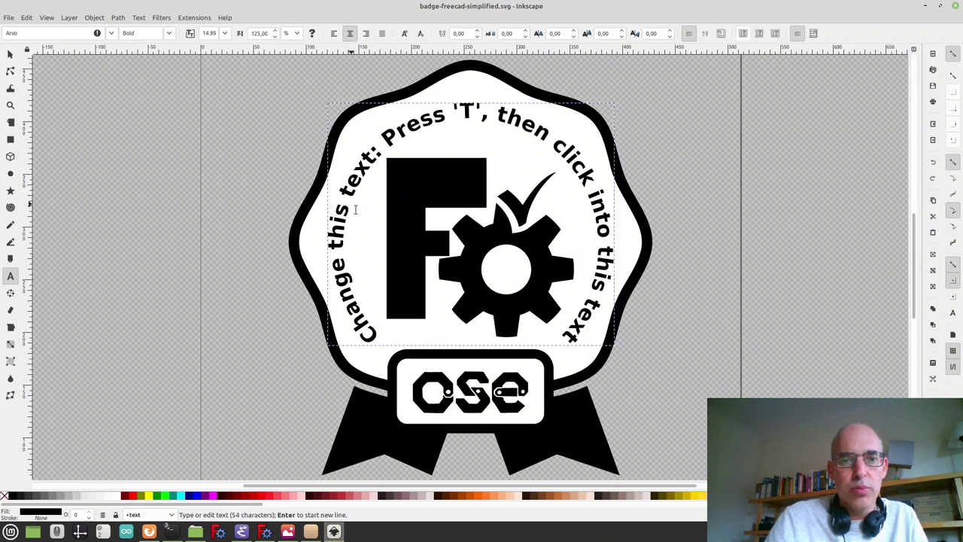
key("Left")
key("Left")
key("Left")
key("Left")
key("Left")
key("Left")
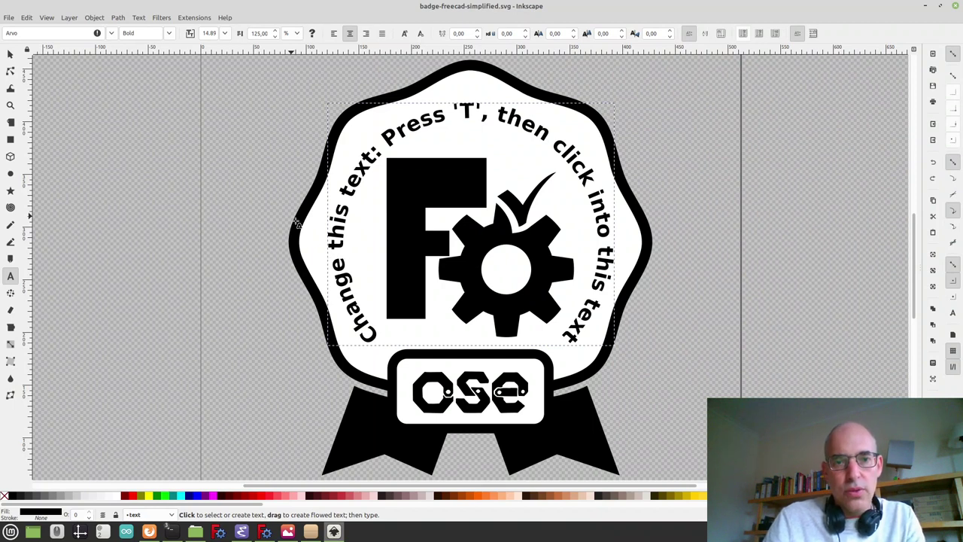
key("Escape")
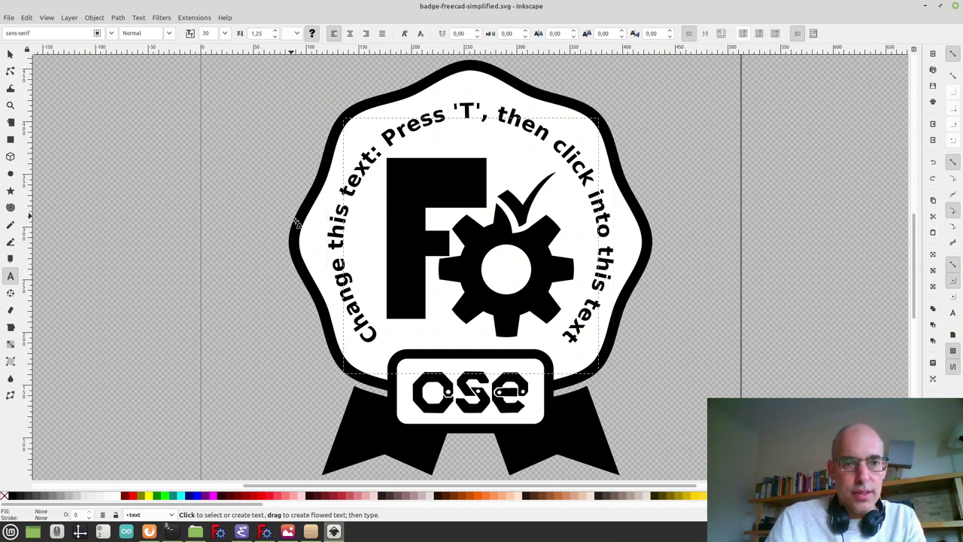
Return to the OSE Badges page and select the 'Firstname Lastname - FreeCAD Badge #nnn-20yy' template text.
left_click(149, 531)
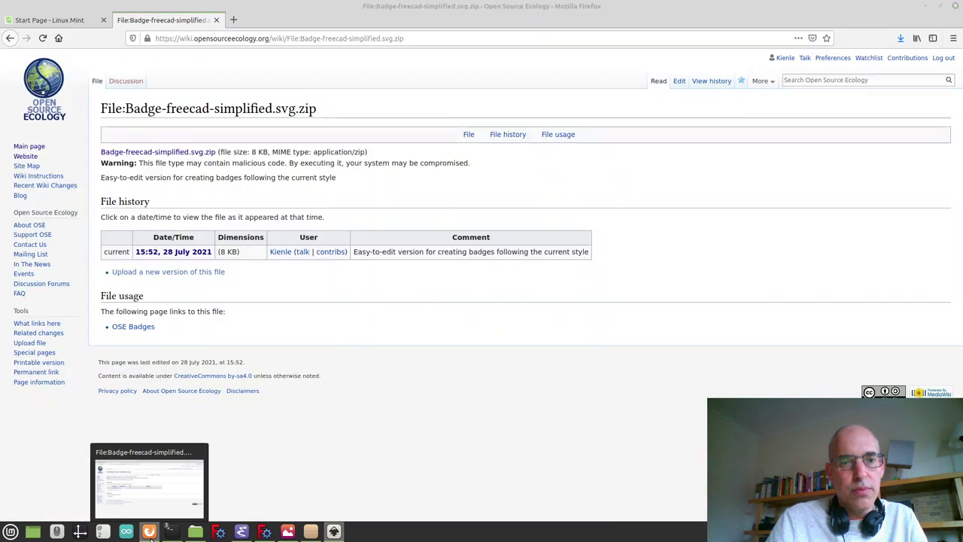
left_click(11, 40)
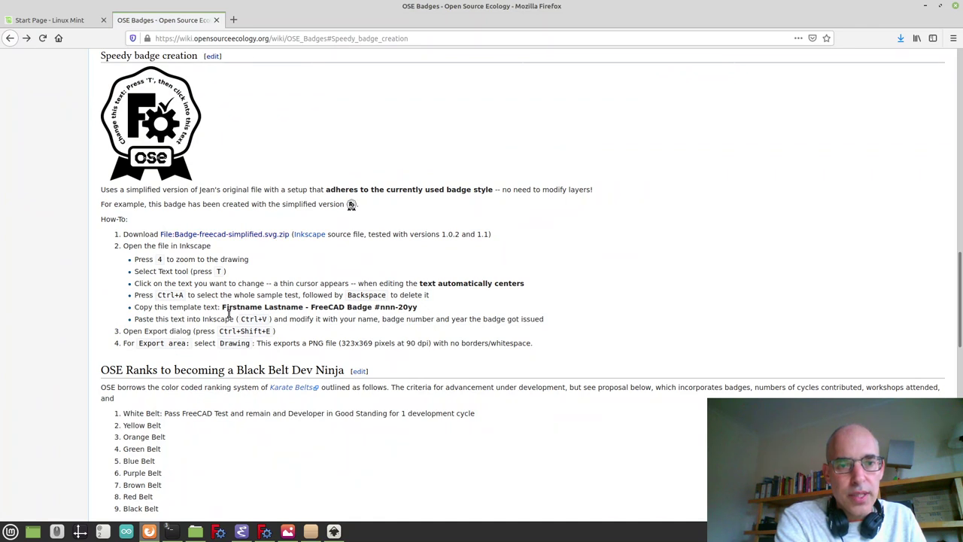
left_click_drag(223, 310, 422, 315)
key("ctrl+c")
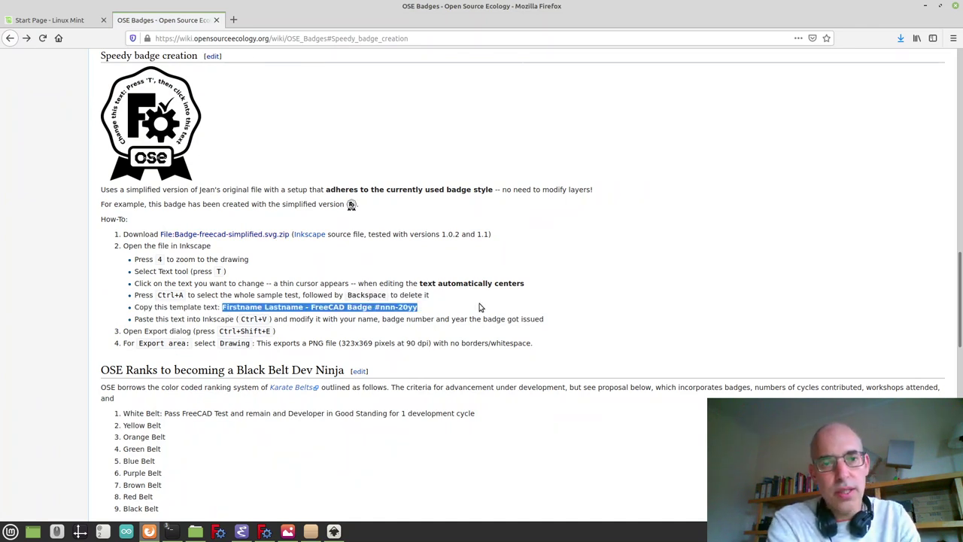
Replace the badge's curved text with the pasted 'Firstname Lastname - FreeCAD Badge #nnn-20yy'.
left_click(339, 531)
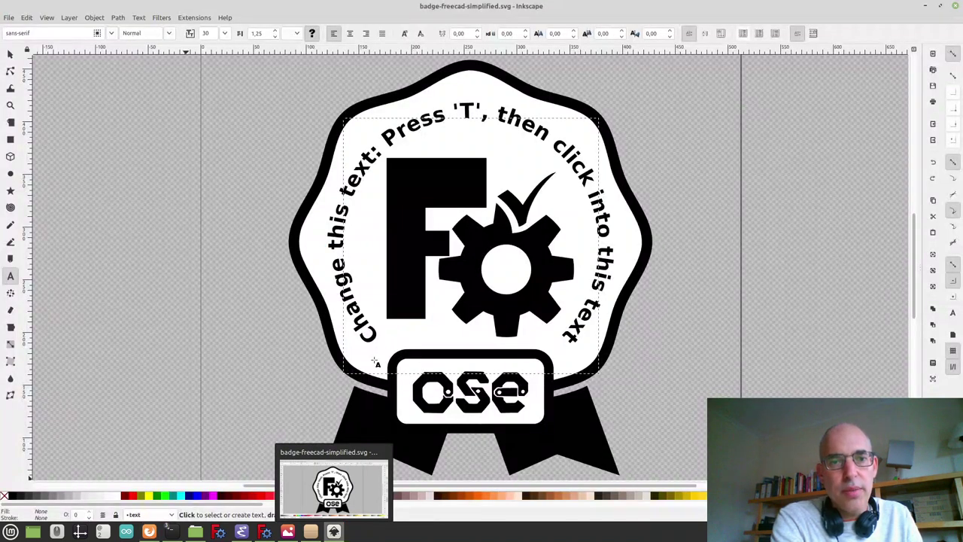
left_click(358, 316)
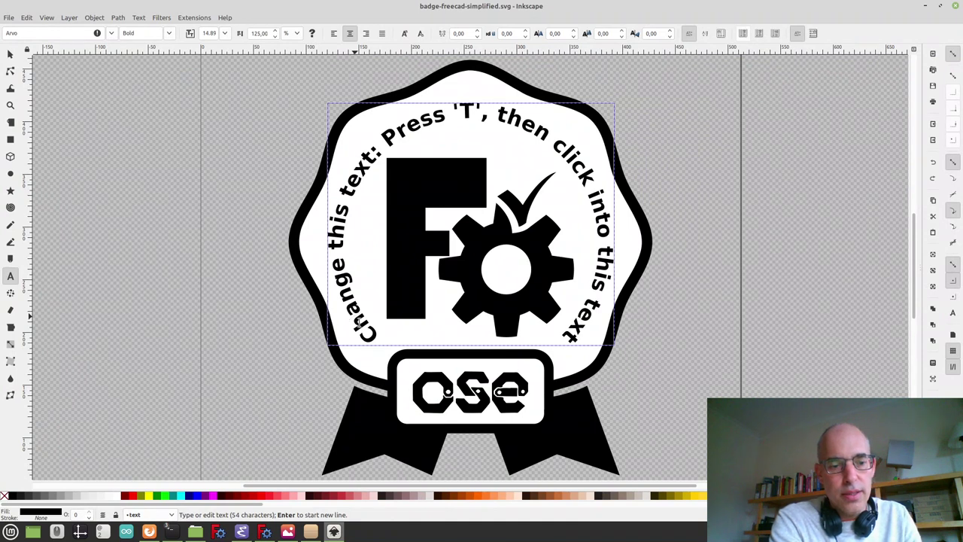
key("ctrl+a")
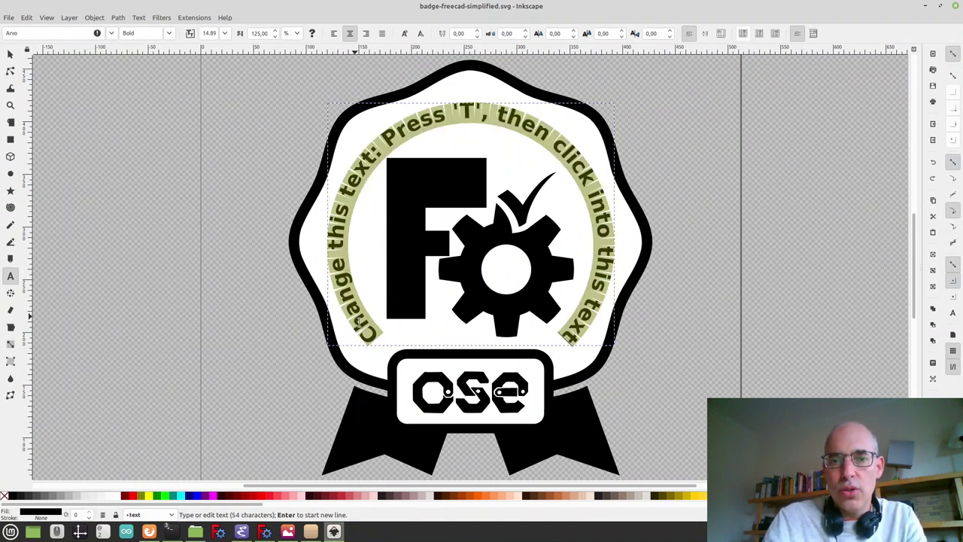
key("BackSpace")
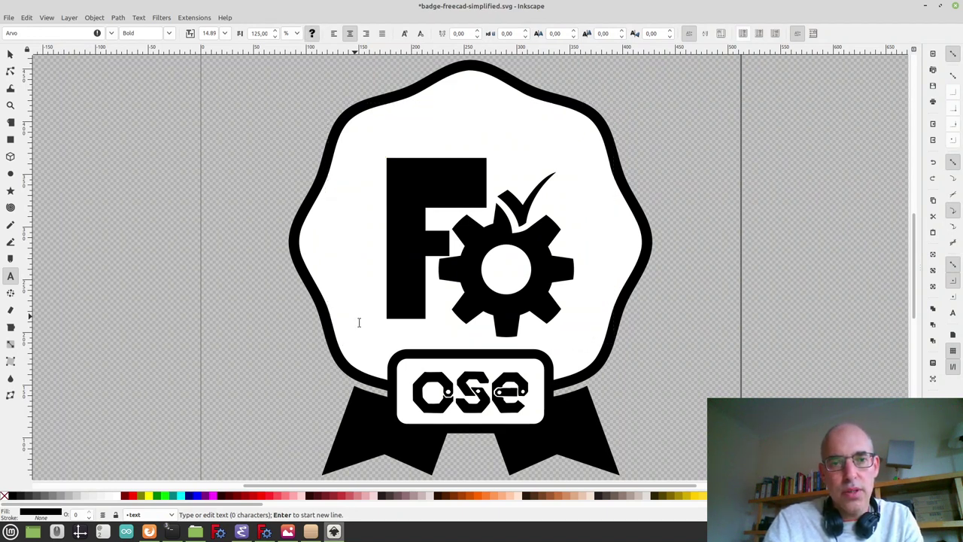
key("ctrl+v")
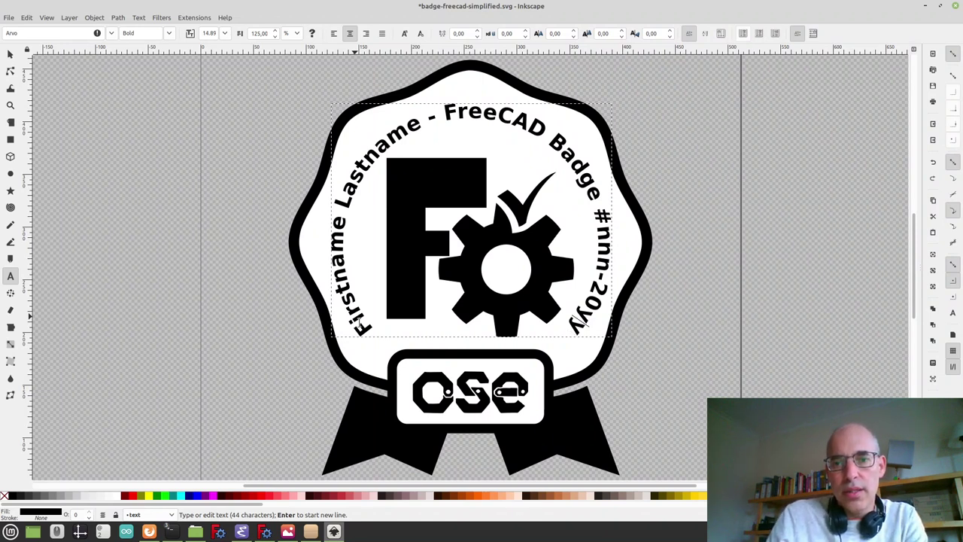
Change the curved text's ending from '#nnn-20yy' to '#007-2021'.
key("End")
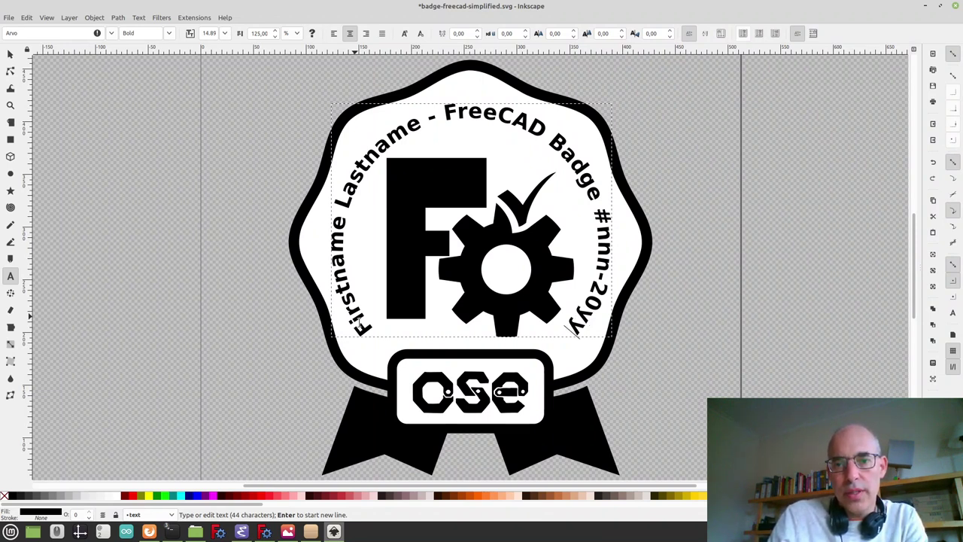
key("BackSpace")
key("BackSpace")
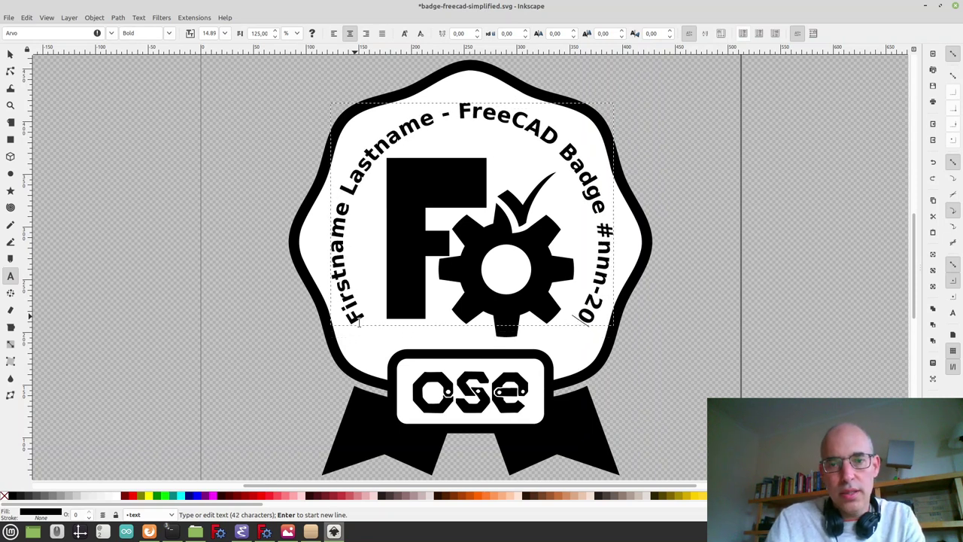
type("21")
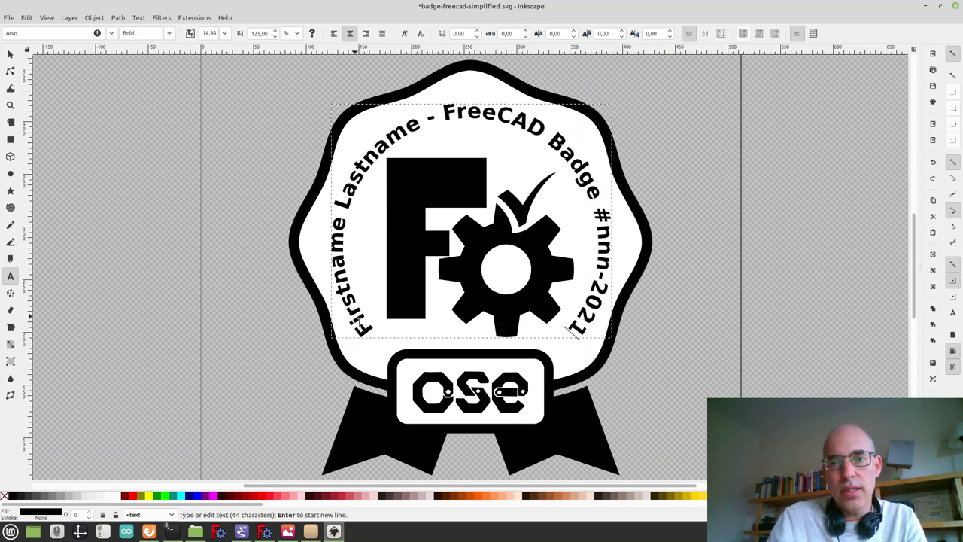
key("Left")
key("Left")
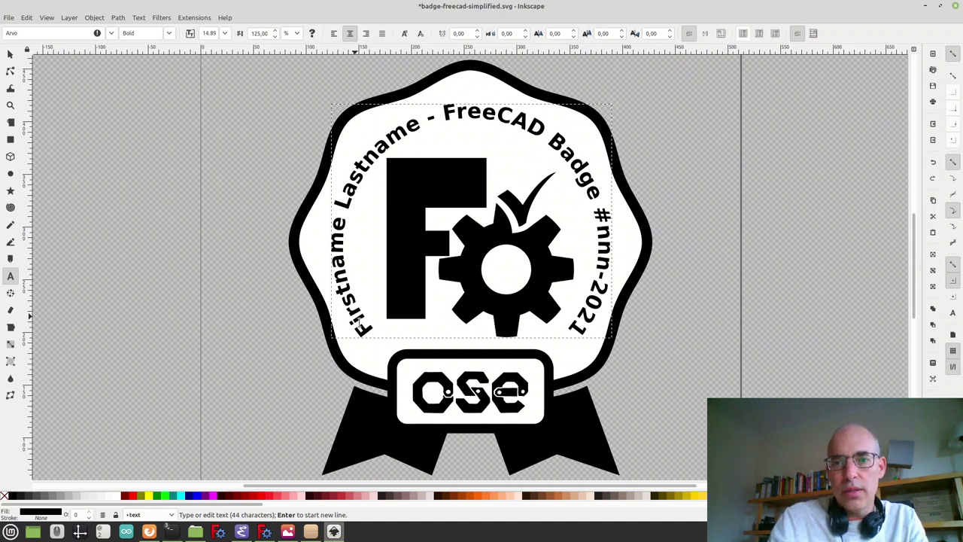
key("BackSpace")
key("BackSpace")
key("BackSpace")
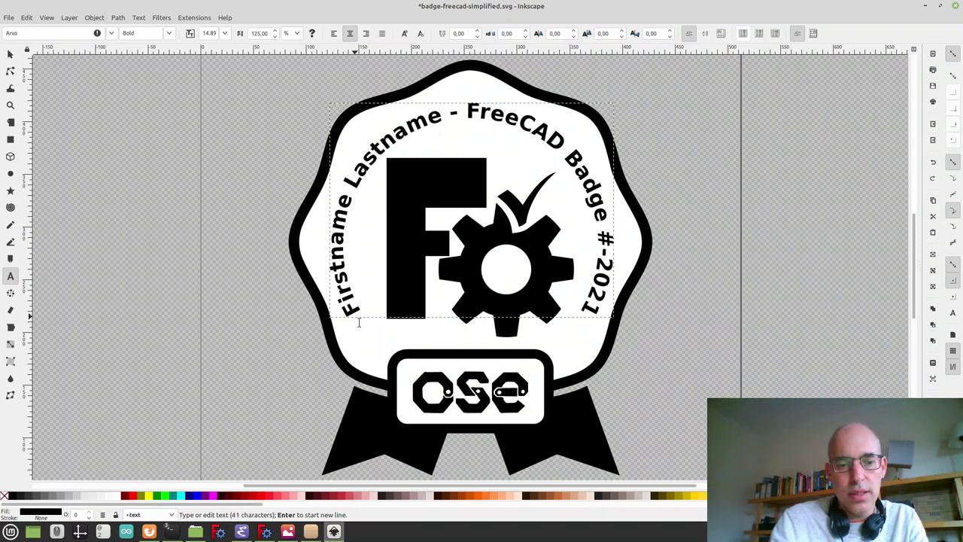
type("0")
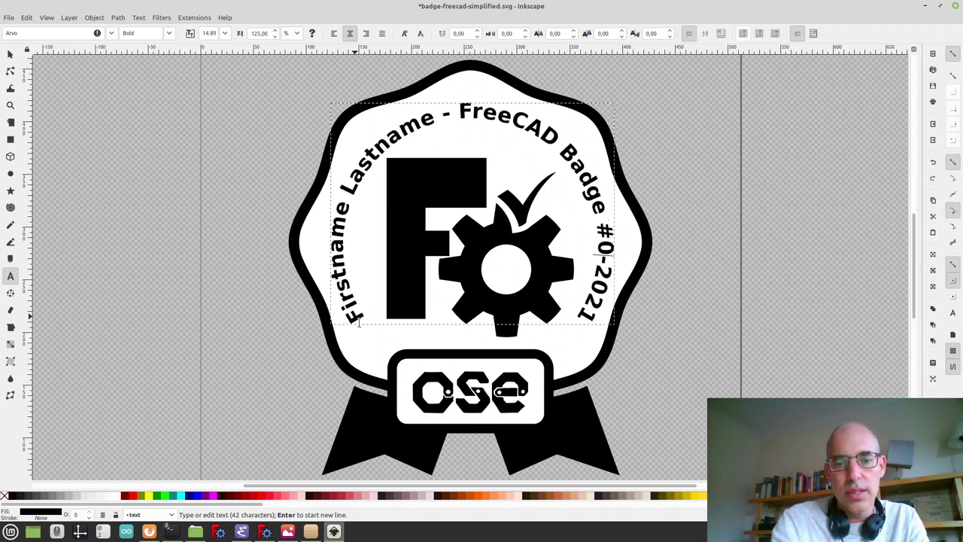
type("07")
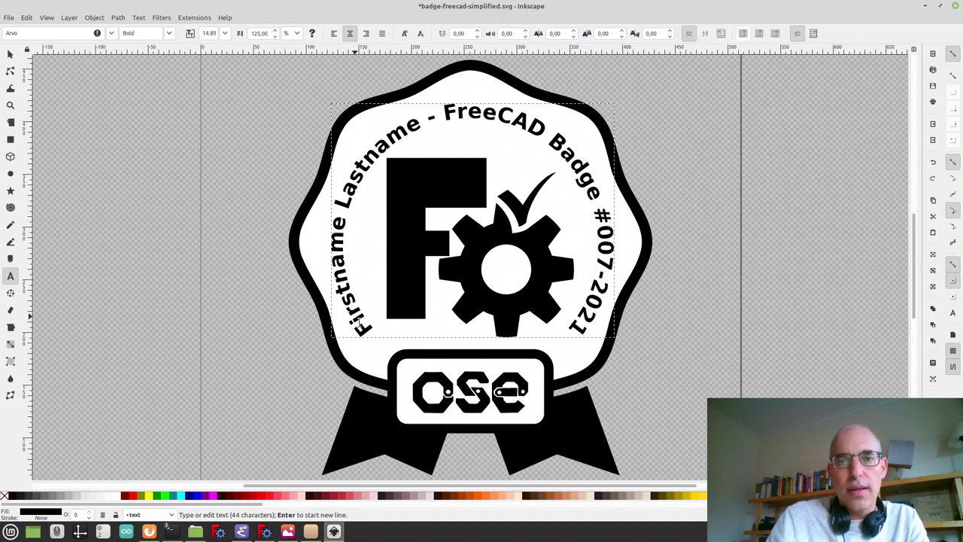
key("Left")
key("Left")
key("Left")
key("Left")
key("Left")
key("Left")
key("Left")
key("Left")
key("Left")
key("Left")
key("Left")
key("Left")
key("Left")
key("Left")
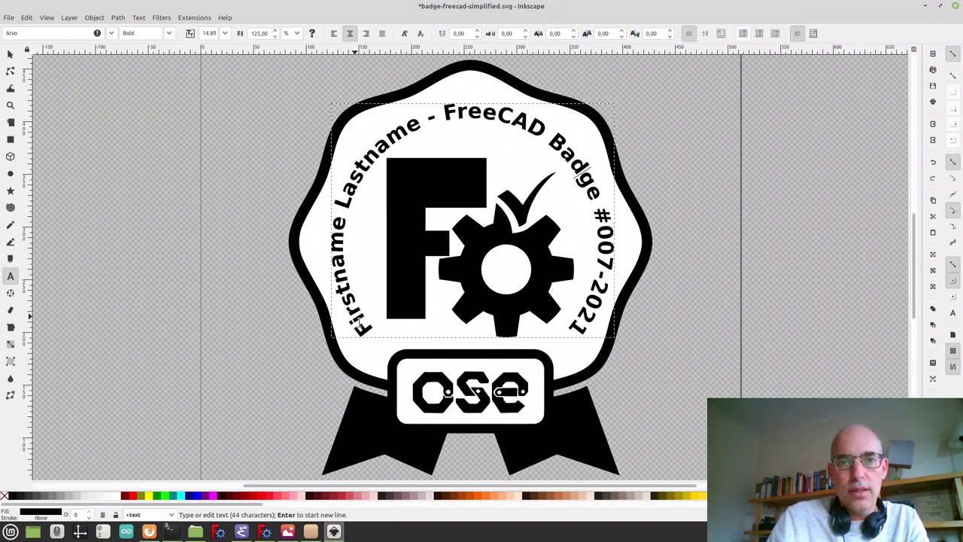
Select 'Firstname Lastname' in the curved text and type the badge holder's name over it.
key("Left")
key("Left")
key("Left")
key("Left")
key("Left")
key("Left")
key("Left")
key("Left")
key("Left")
key("Left")
key("Left")
key("Left")
key("Left")
key("Left")
key("Left")
key("Right")
key("Right")
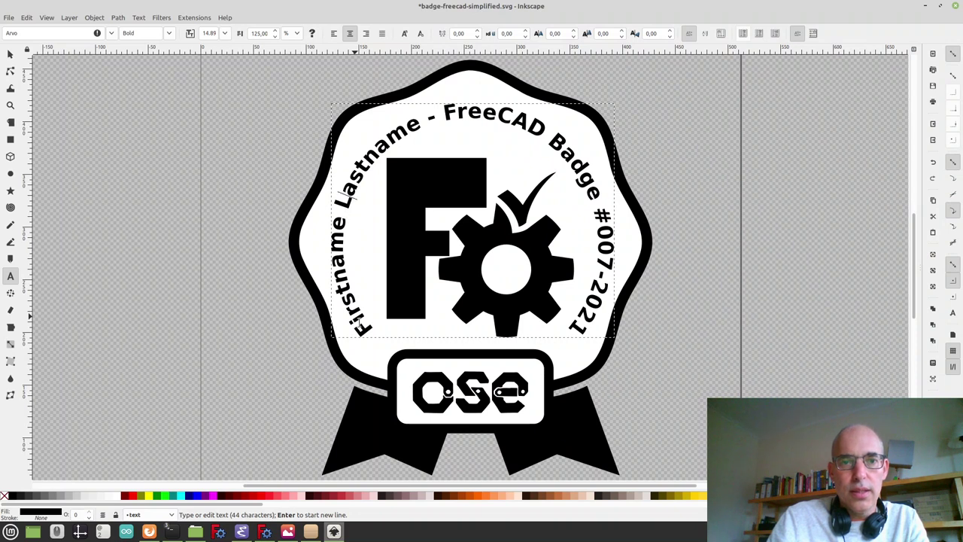
key("Right")
key("Right")
key("Right")
key("Right")
key("Right")
key("Right")
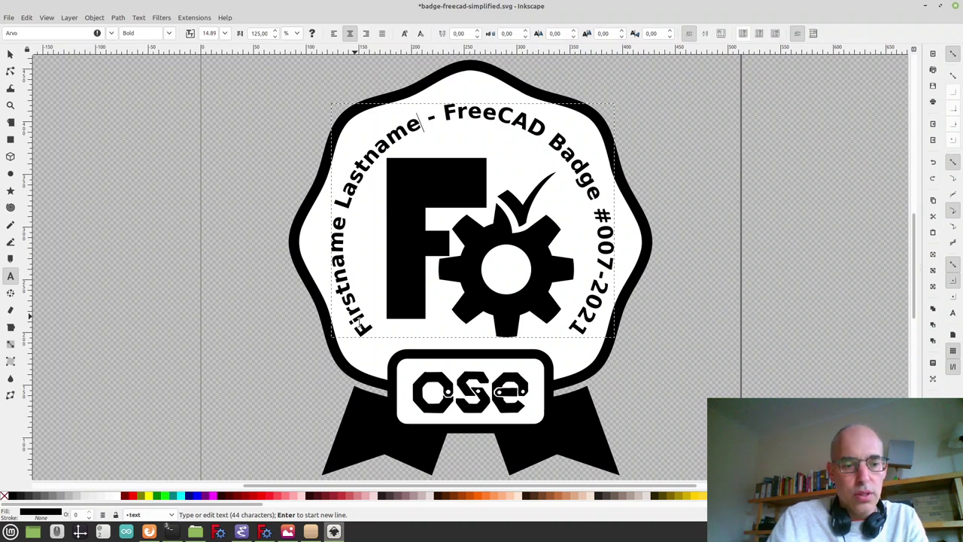
key("shift+Left")
key("shift+Left")
key("shift+Left")
key("shift+Left")
key("shift+Left")
key("shift+Left")
key("shift+Left")
key("shift+Left")
key("shift+Left")
key("shift+Left")
key("shift+Left")
key("shift+Left")
key("shift+Left")
key("shift+Left")
key("shift+Left")
key("shift+Left")
key("shift+Left")
key("shift+Left")
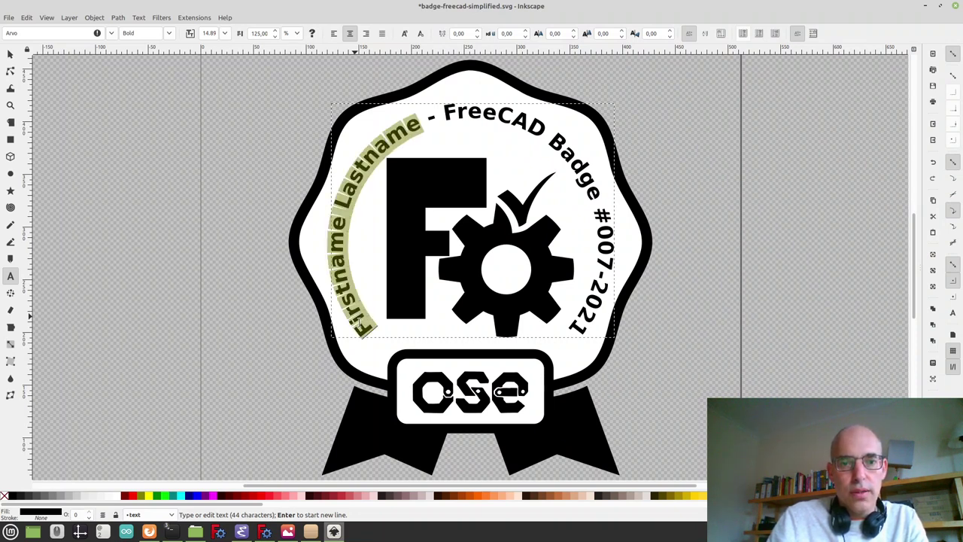
type("James")
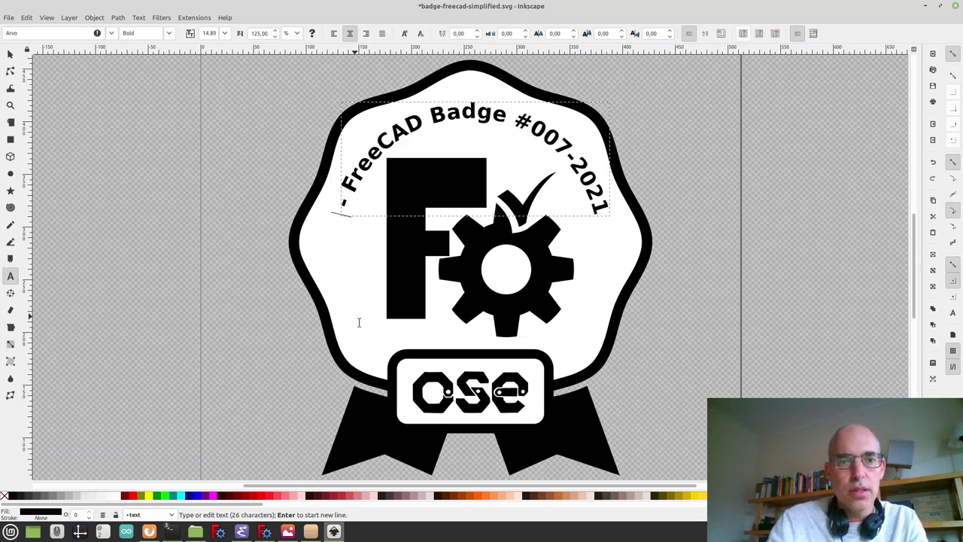
type(" Bond")
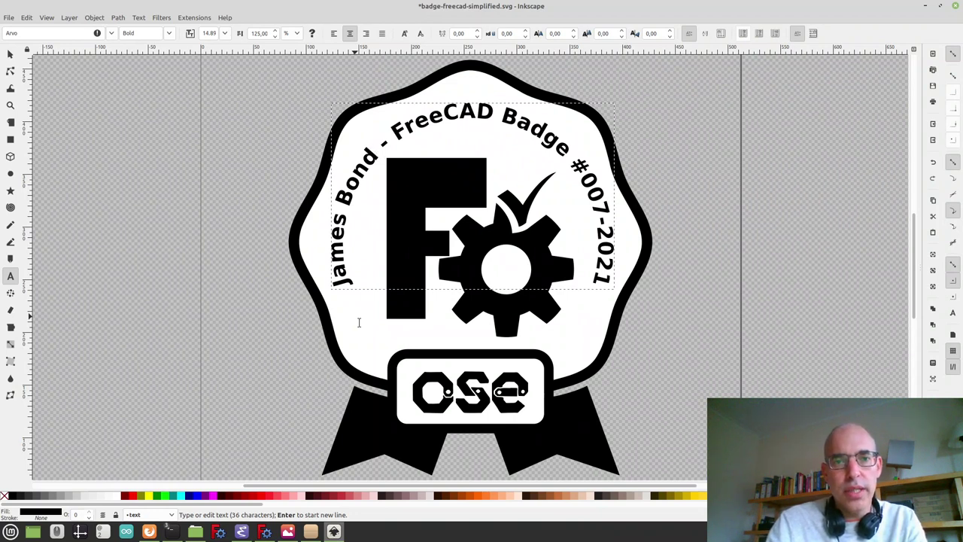
Finish editing the curved text, set the PNG export area to Drawing, and open Export As.
key("Escape")
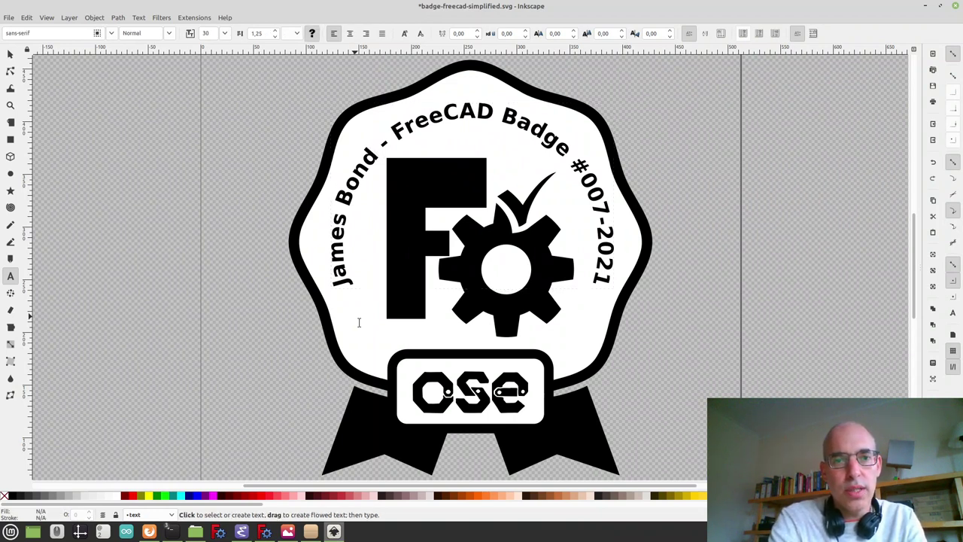
key("s")
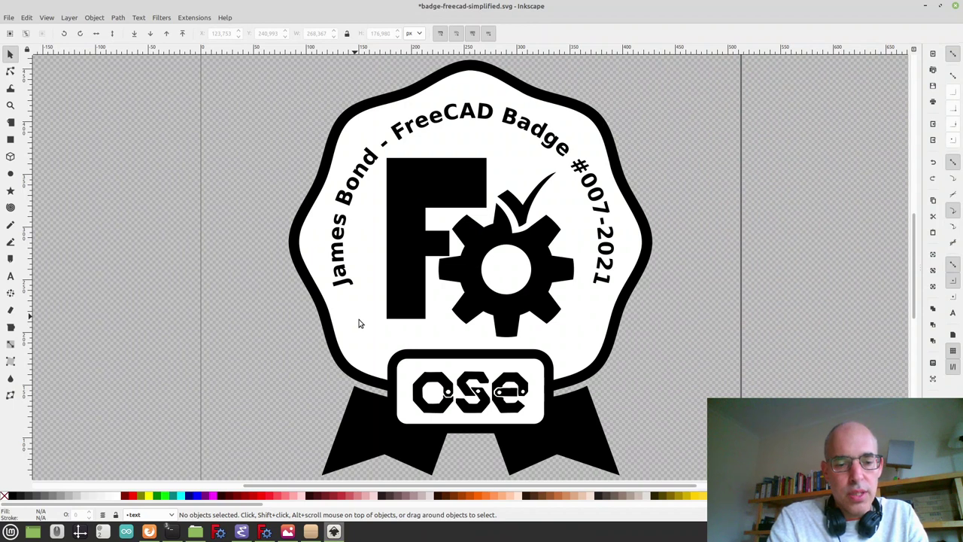
key("ctrl")
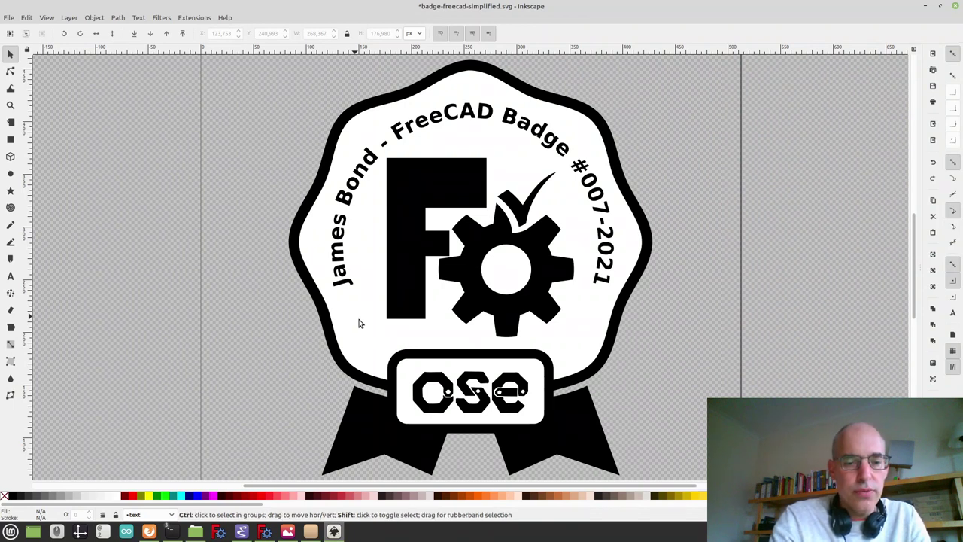
key("ctrl+shift+e")
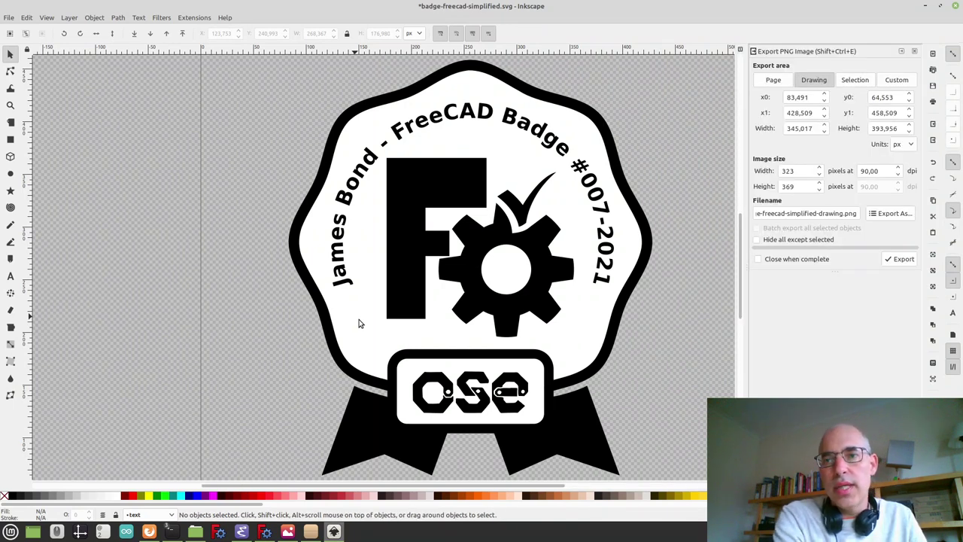
left_click(813, 85)
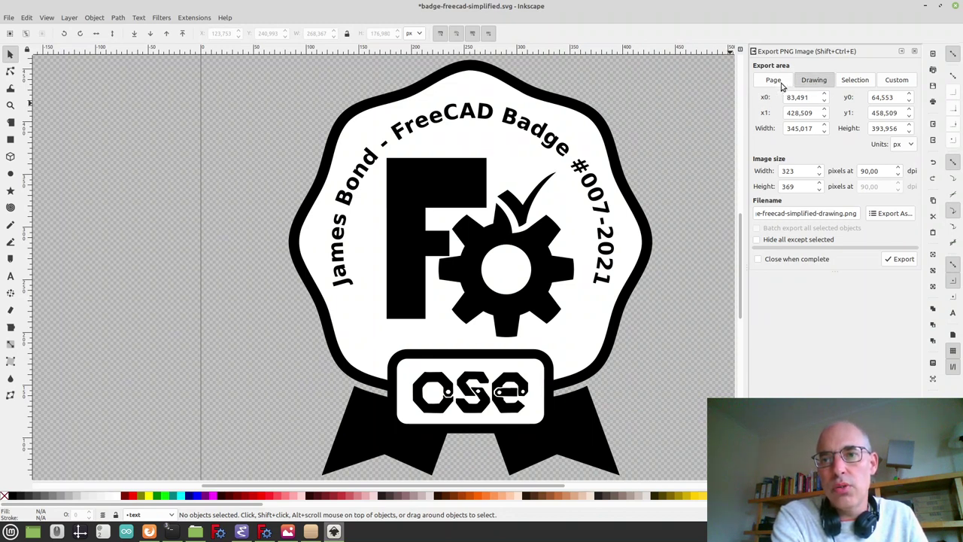
left_click(822, 85)
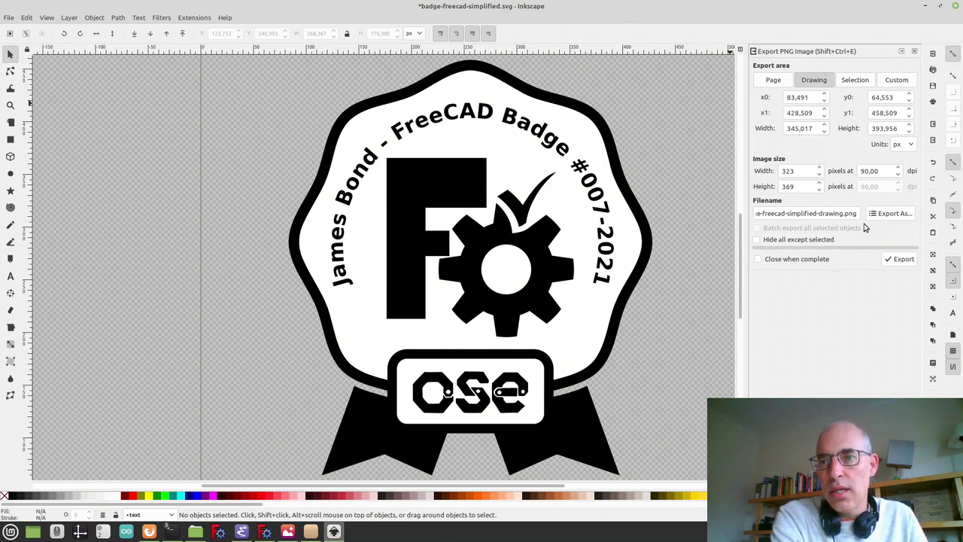
left_click(887, 217)
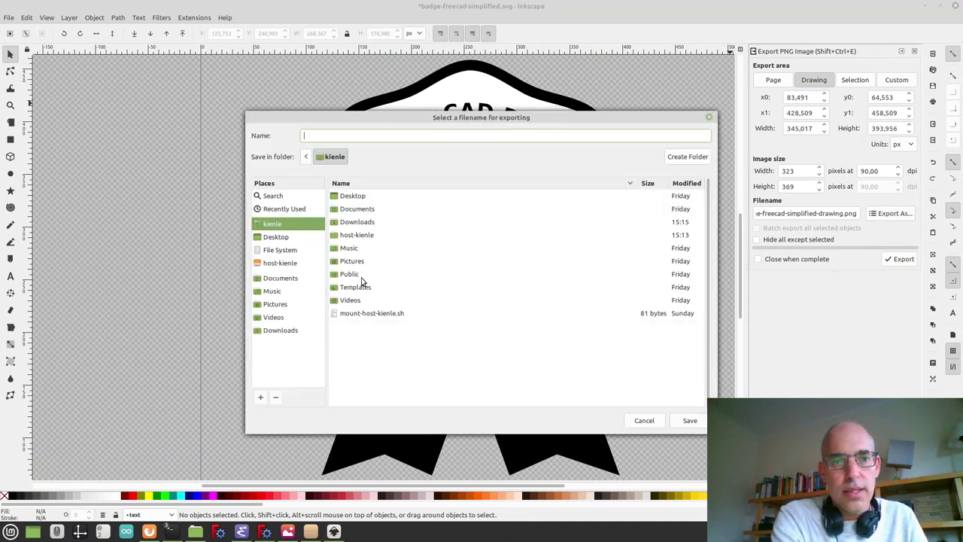
Save to Downloads as the SVG's name plus a hyphen and the holder's name, then export.
left_click(363, 221)
double_click(365, 226)
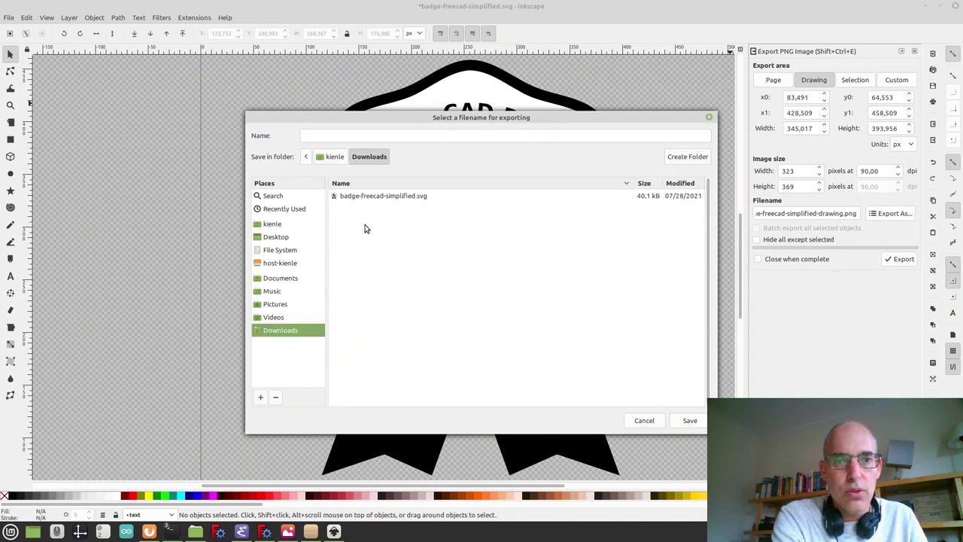
left_click(380, 199)
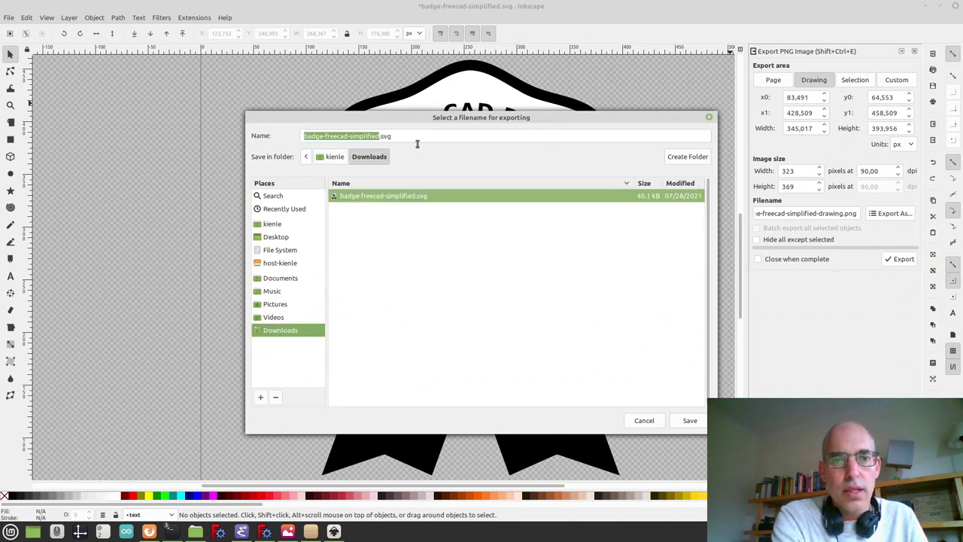
key("Right")
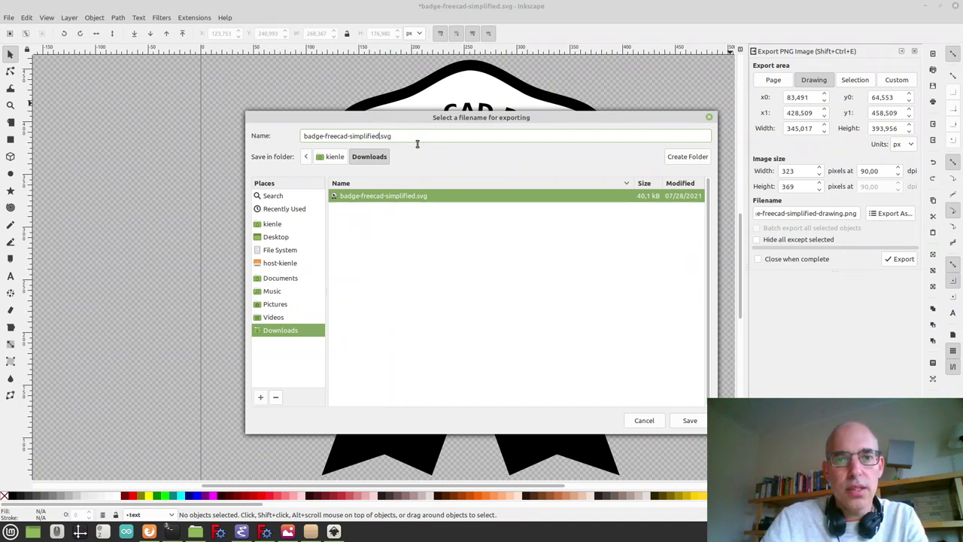
type("-")
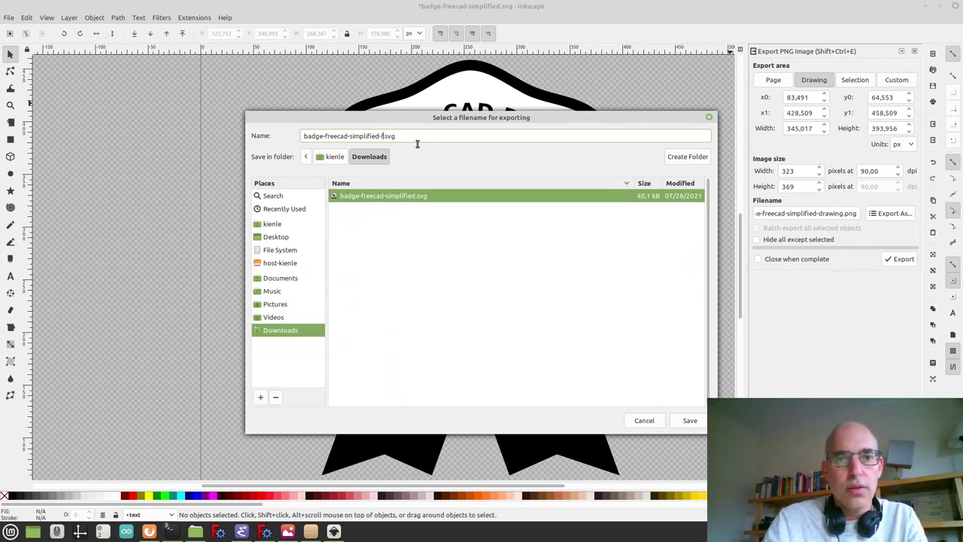
type("james_bond")
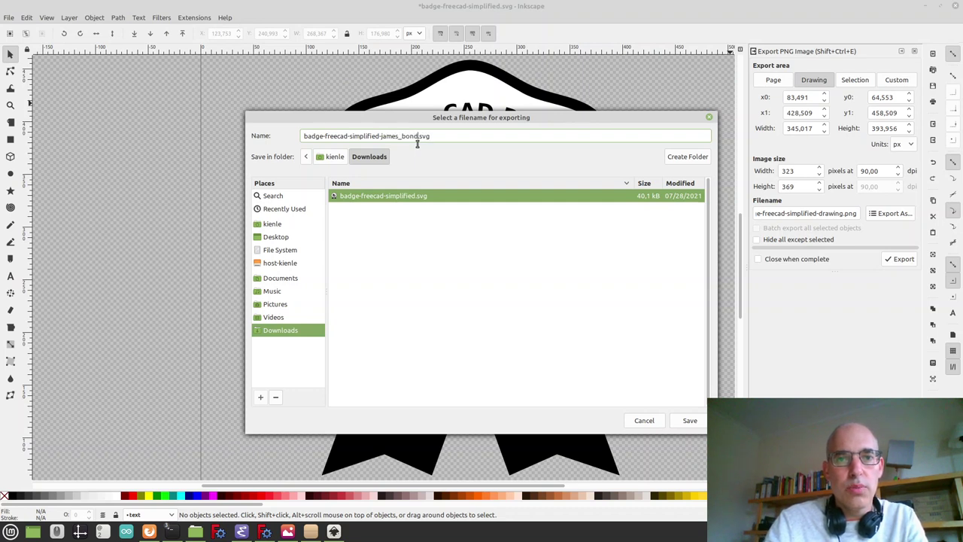
left_click(685, 425)
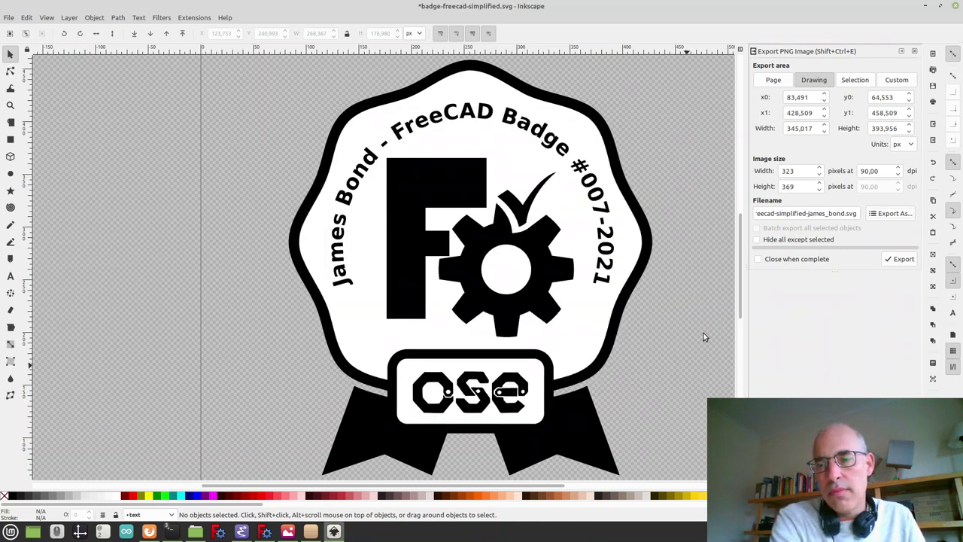
left_click(901, 261)
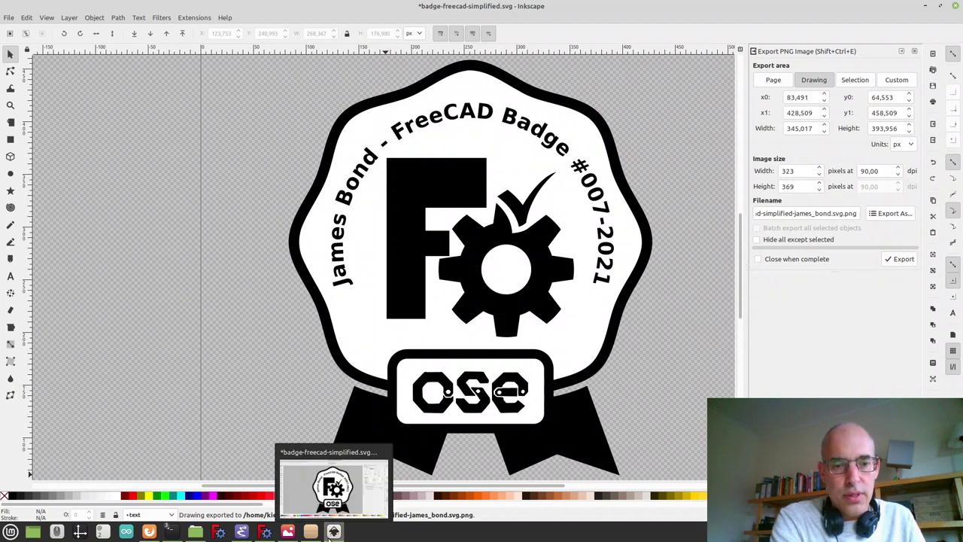
mouse_move(294, 535)
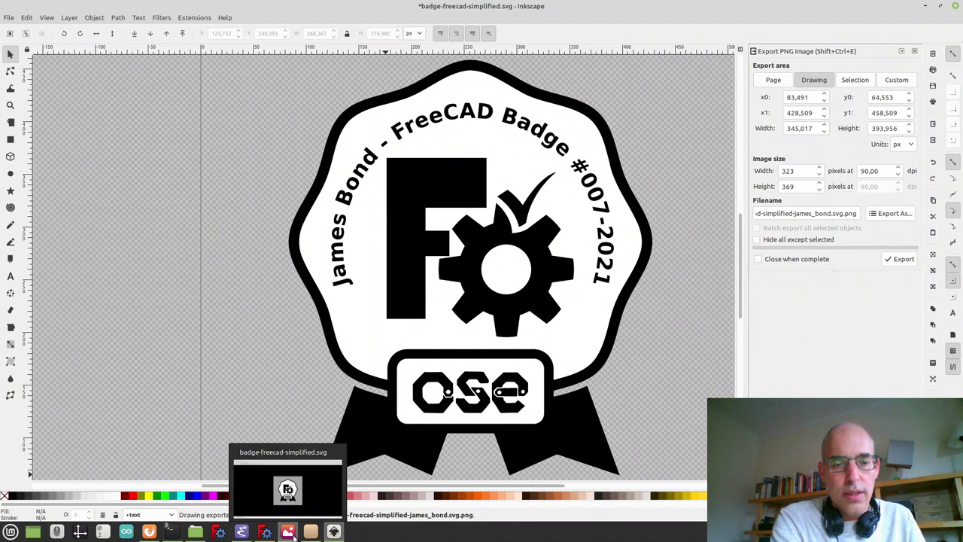
Raise the Image Viewer window from the taskbar.
left_click(295, 534)
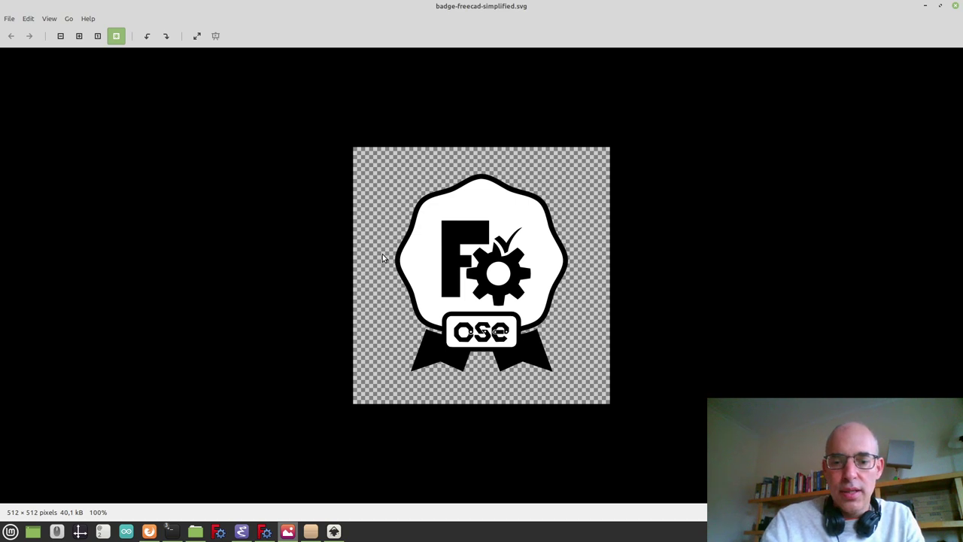
Open the exported .svg.png badge from Downloads and zoom in on its curved text.
key("ctrl+o")
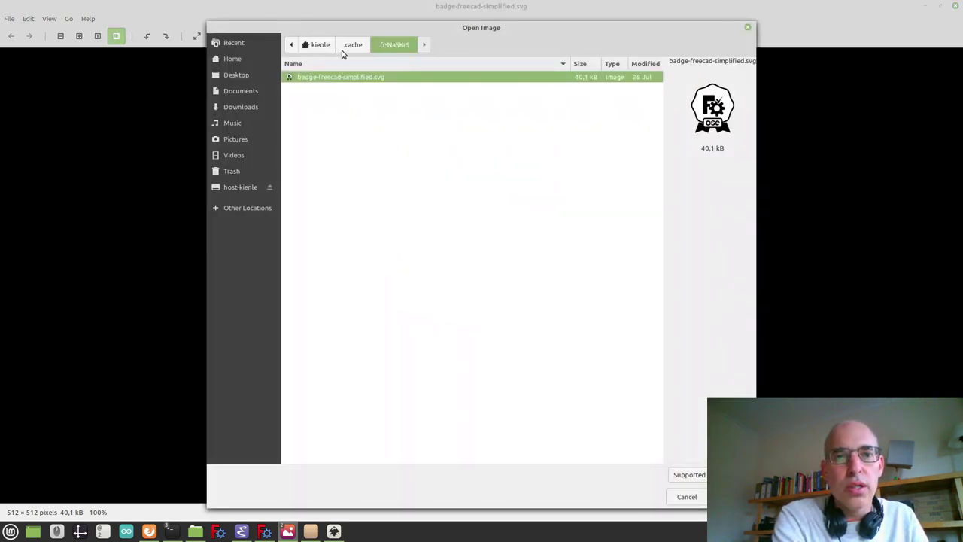
left_click(244, 108)
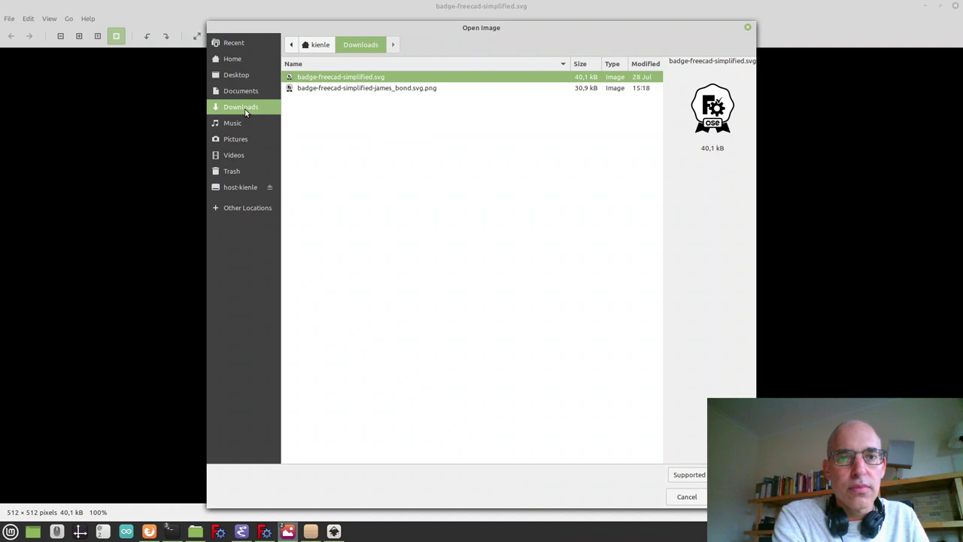
double_click(381, 90)
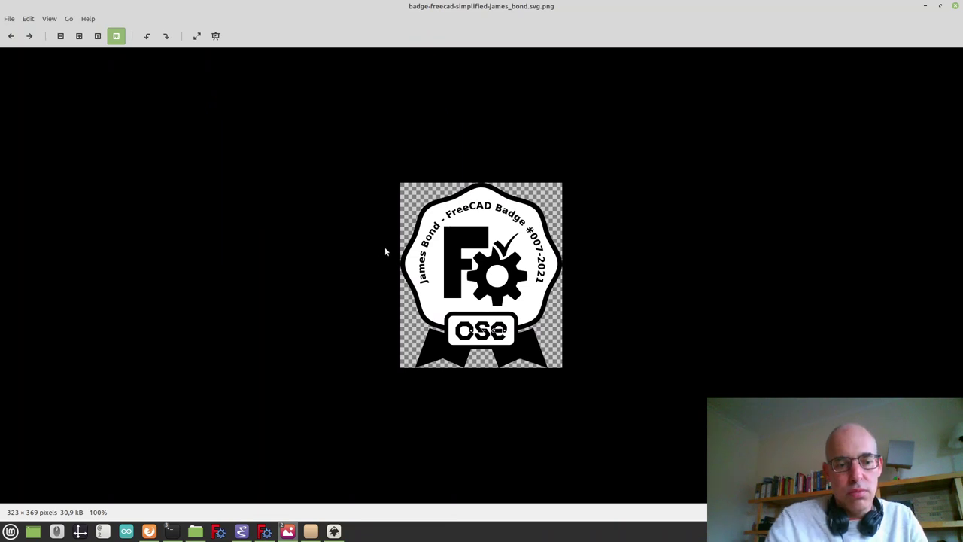
scroll(384, 249, "up", 8)
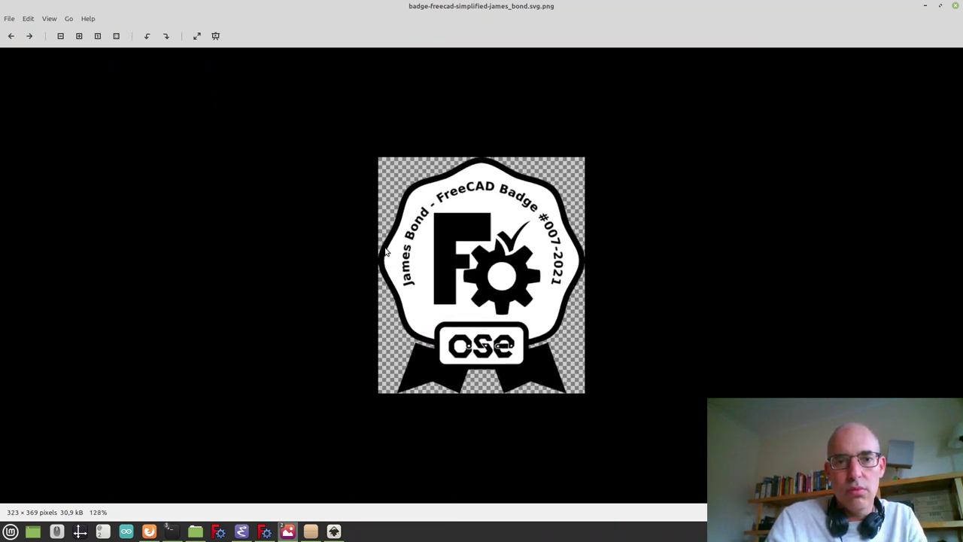
scroll(384, 251, "up", 1)
scroll(384, 251, "up", 6)
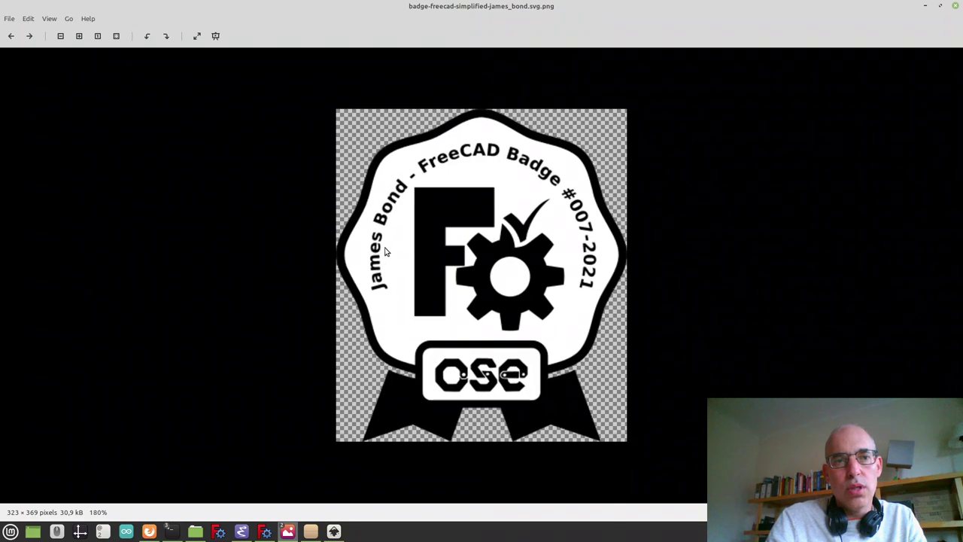